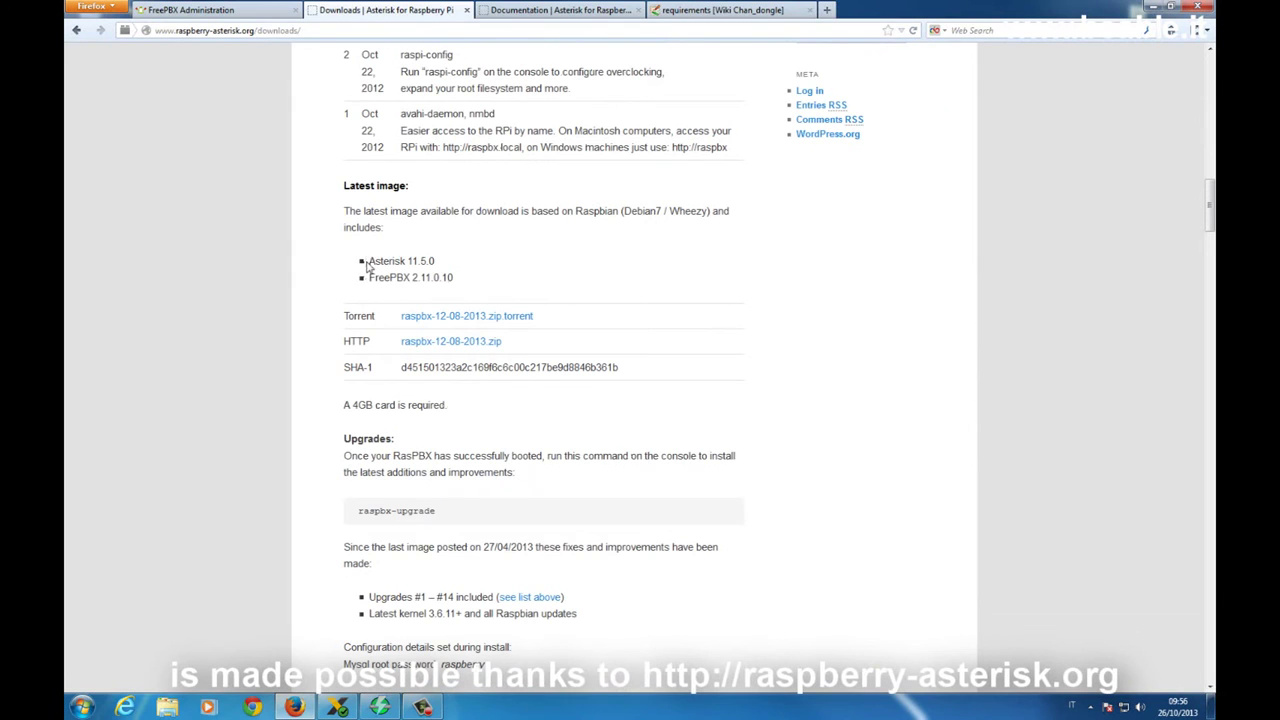
# Highlight the bundled Asterisk 11.5.0 version text in Firefox, then clear the selection
pyautogui.moveTo(368, 260); pyautogui.dragTo(494, 262)
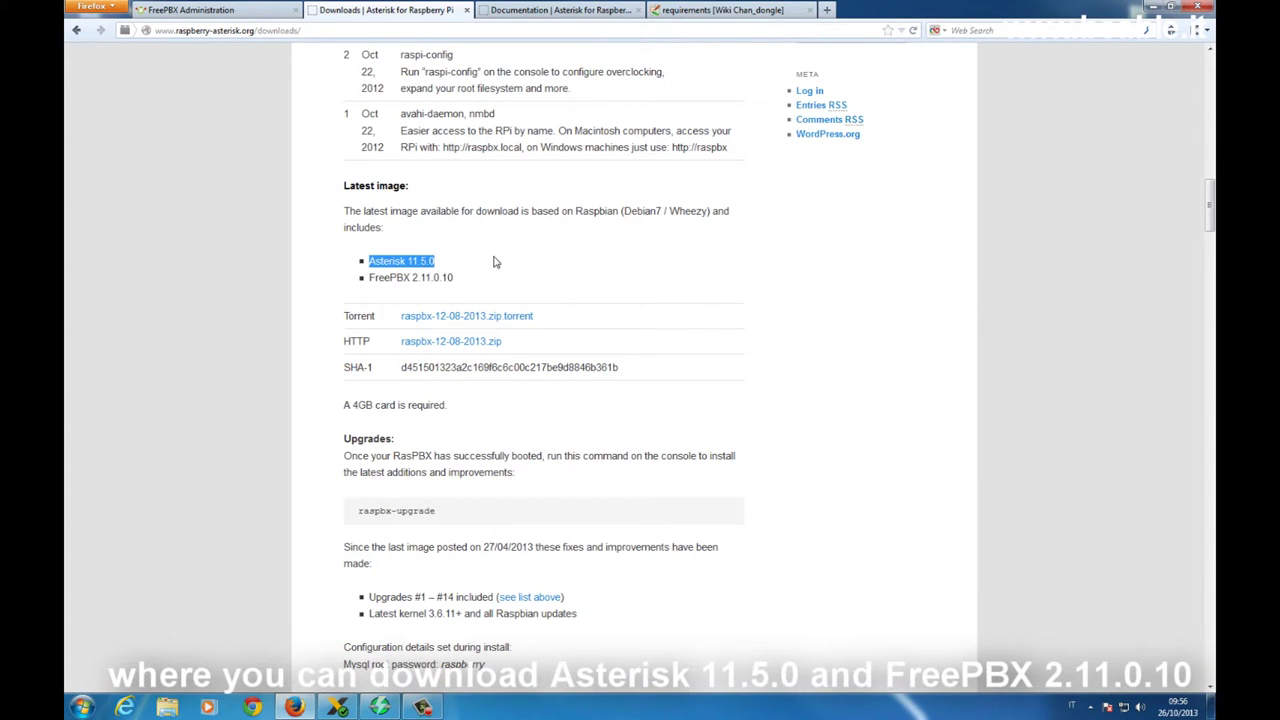
pyautogui.click(478, 287)
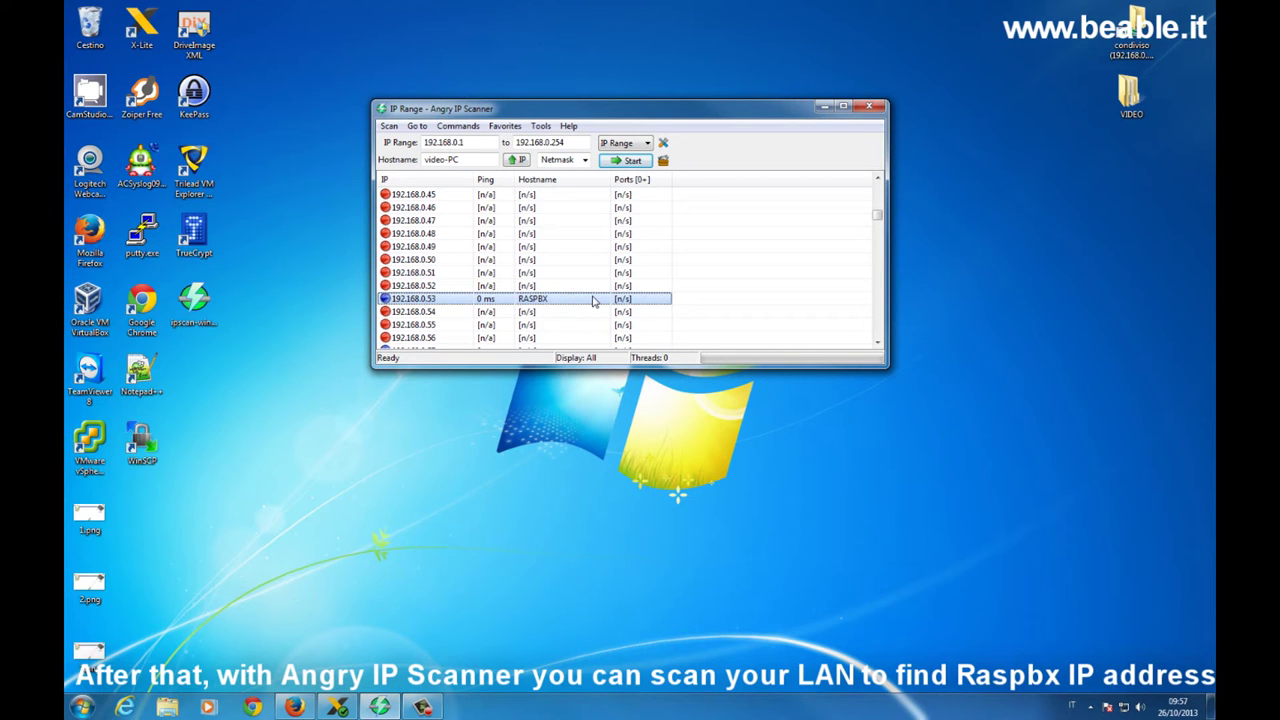
# Launch PuTTY and log in over SSH to 192.168.0.53 as root with the default password
pyautogui.doubleClick(141, 232)
pyautogui.click(670, 365)
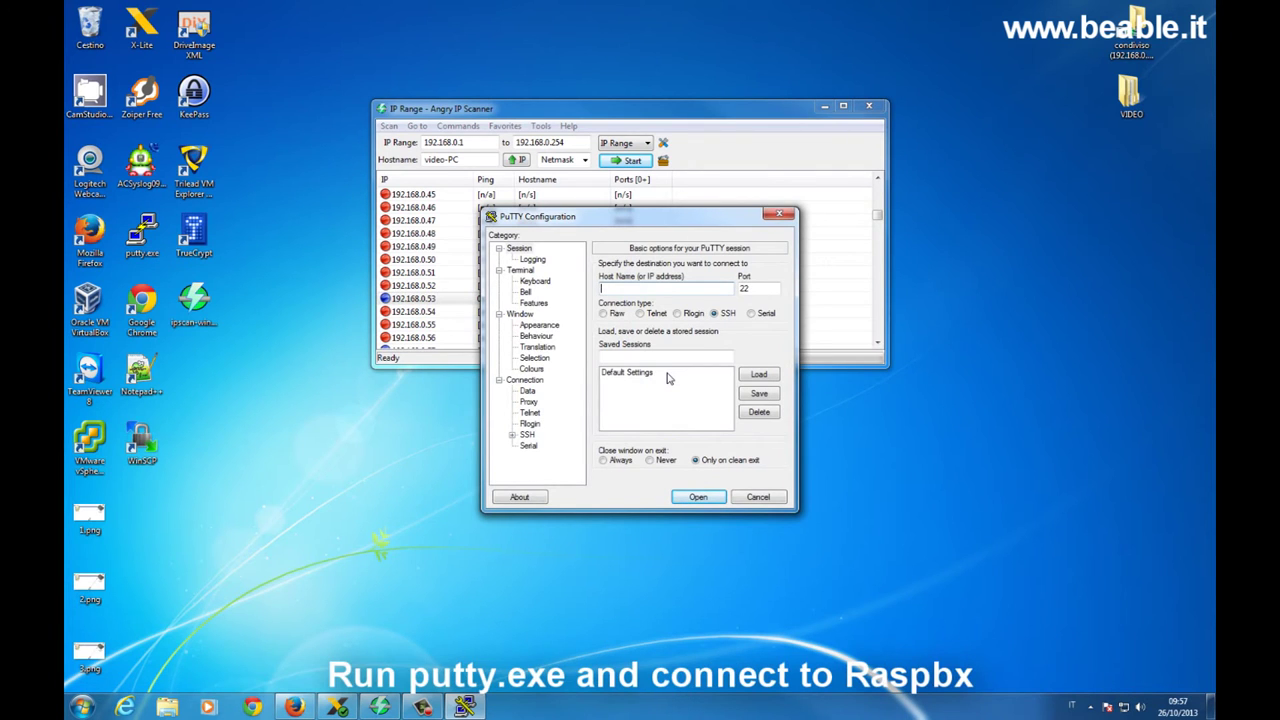
pyautogui.write('192.168.0.53')
pyautogui.press('Return')
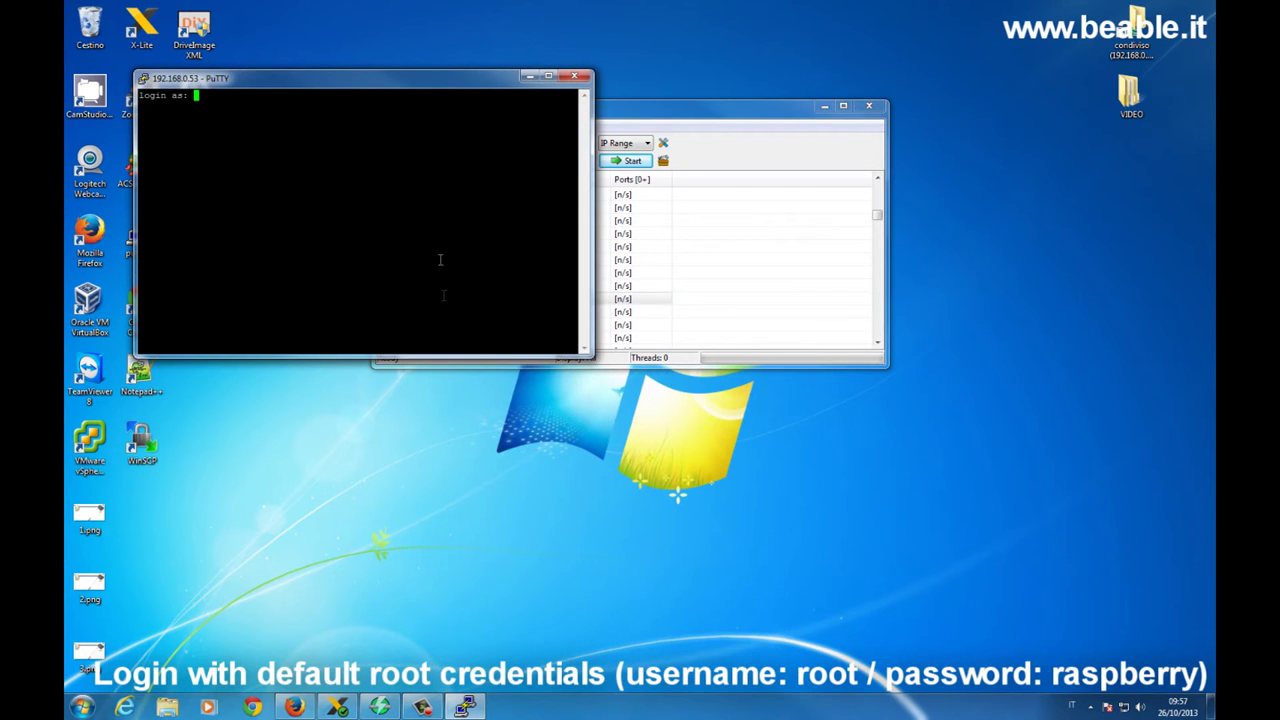
pyautogui.write('root')
pyautogui.press('Return')
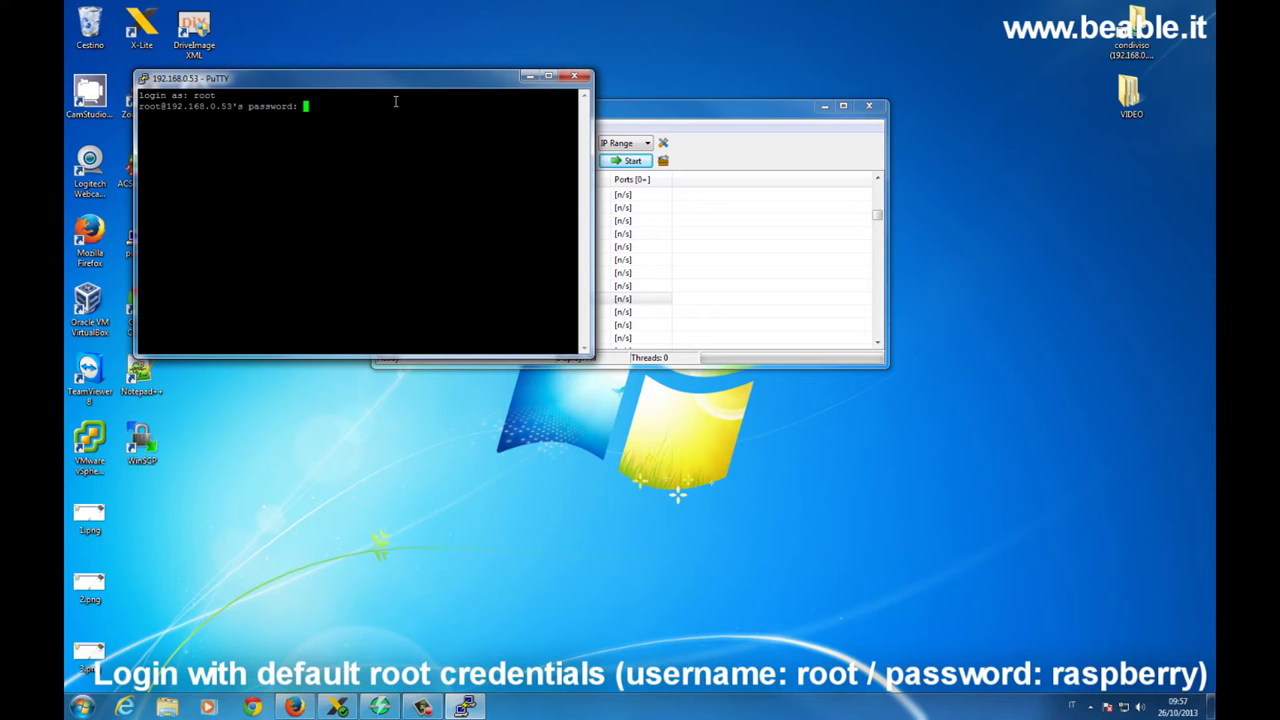
pyautogui.press('Return')
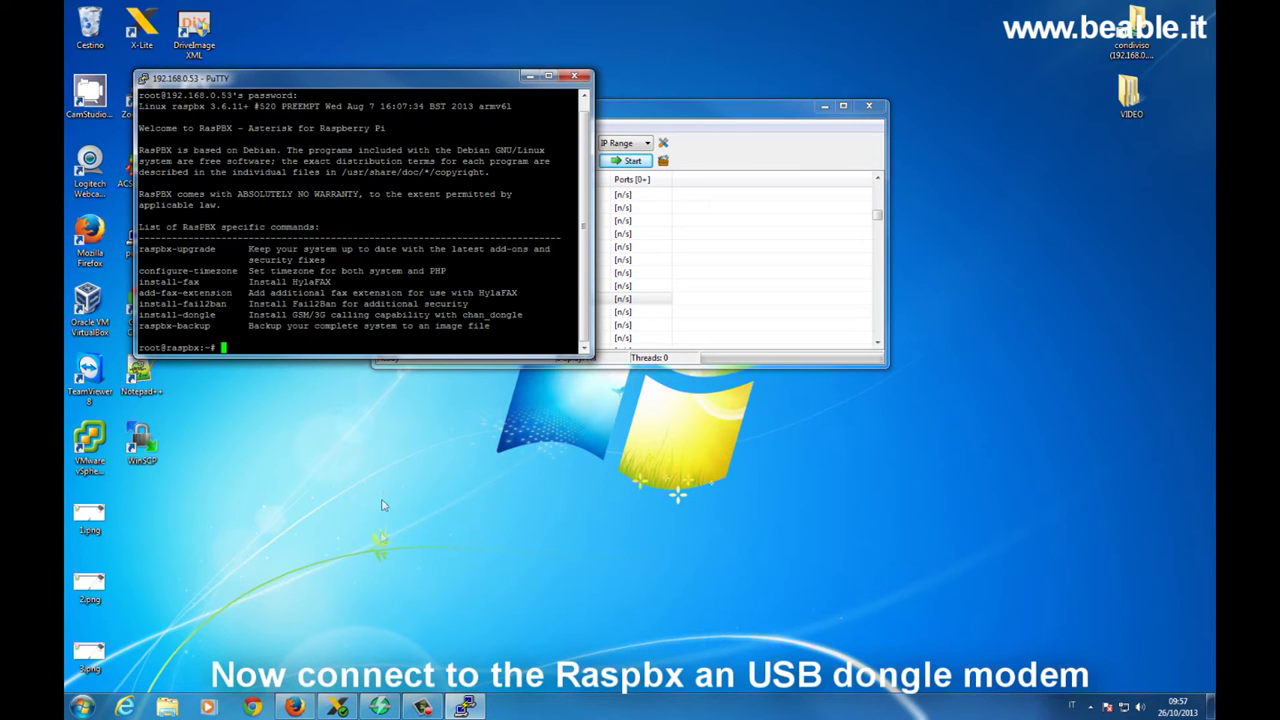
# Show the Chan_dongle wiki's supported Huawei models page, then return to the RasPBX terminal
pyautogui.click(295, 707)
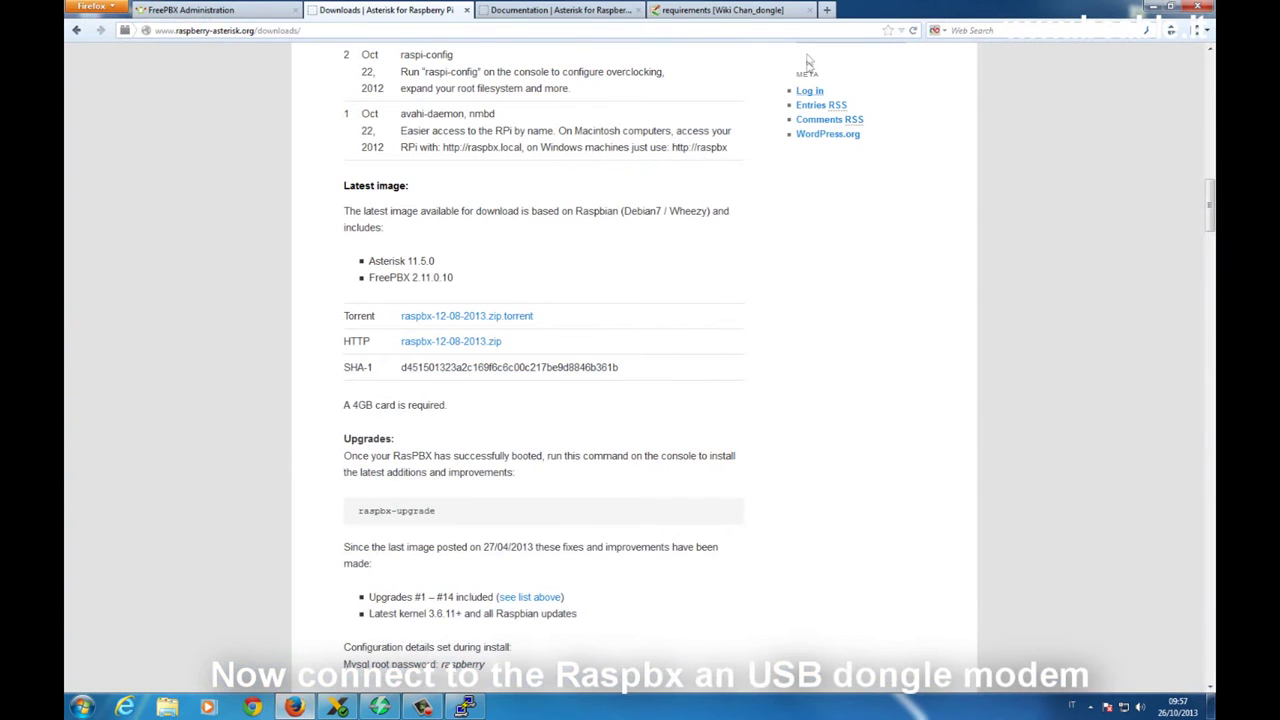
pyautogui.click(745, 13)
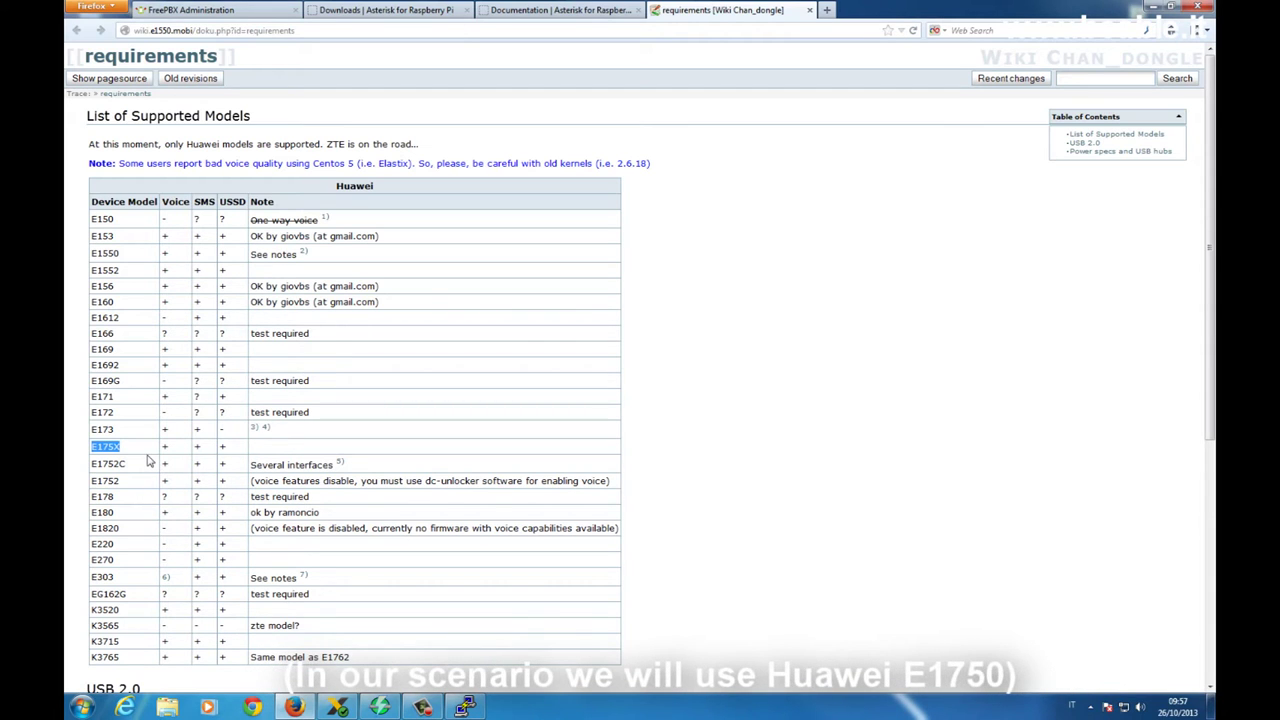
pyautogui.click(464, 707)
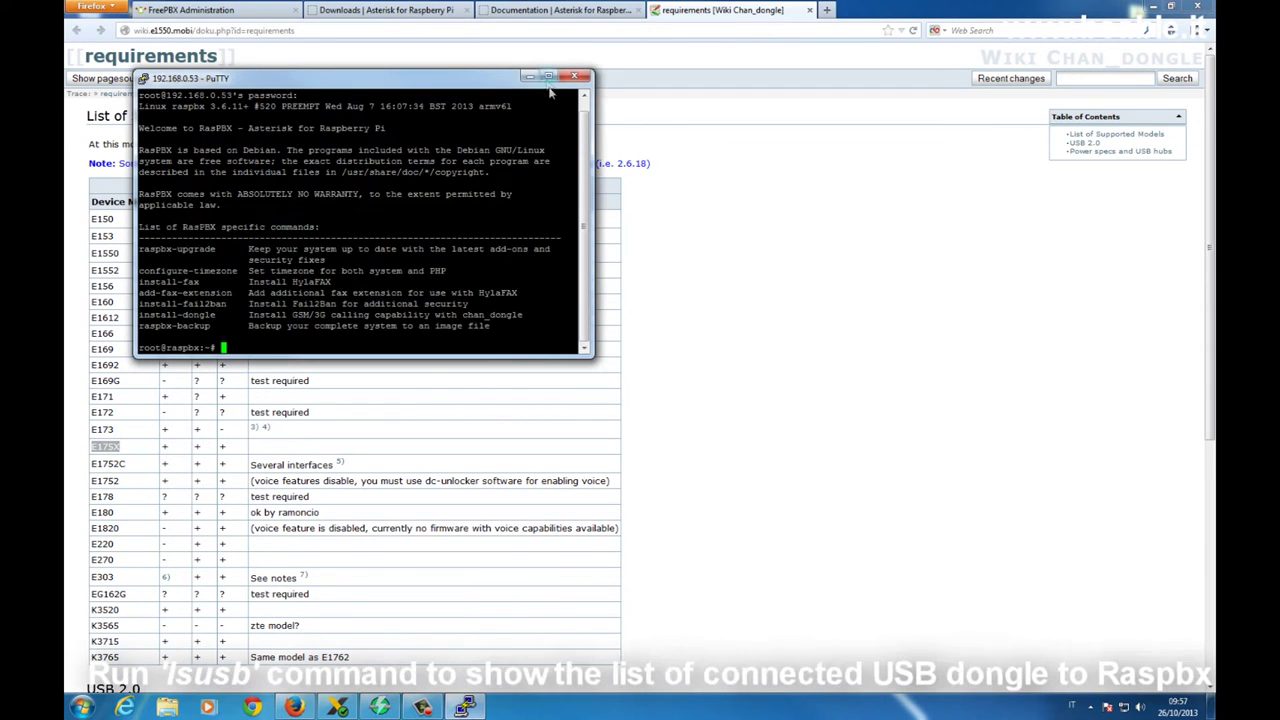
# Enlarge the PuTTY window and run lsusb to reveal the Huawei modem, ID 12d1:1436
pyautogui.moveTo(592, 354); pyautogui.dragTo(860, 432)
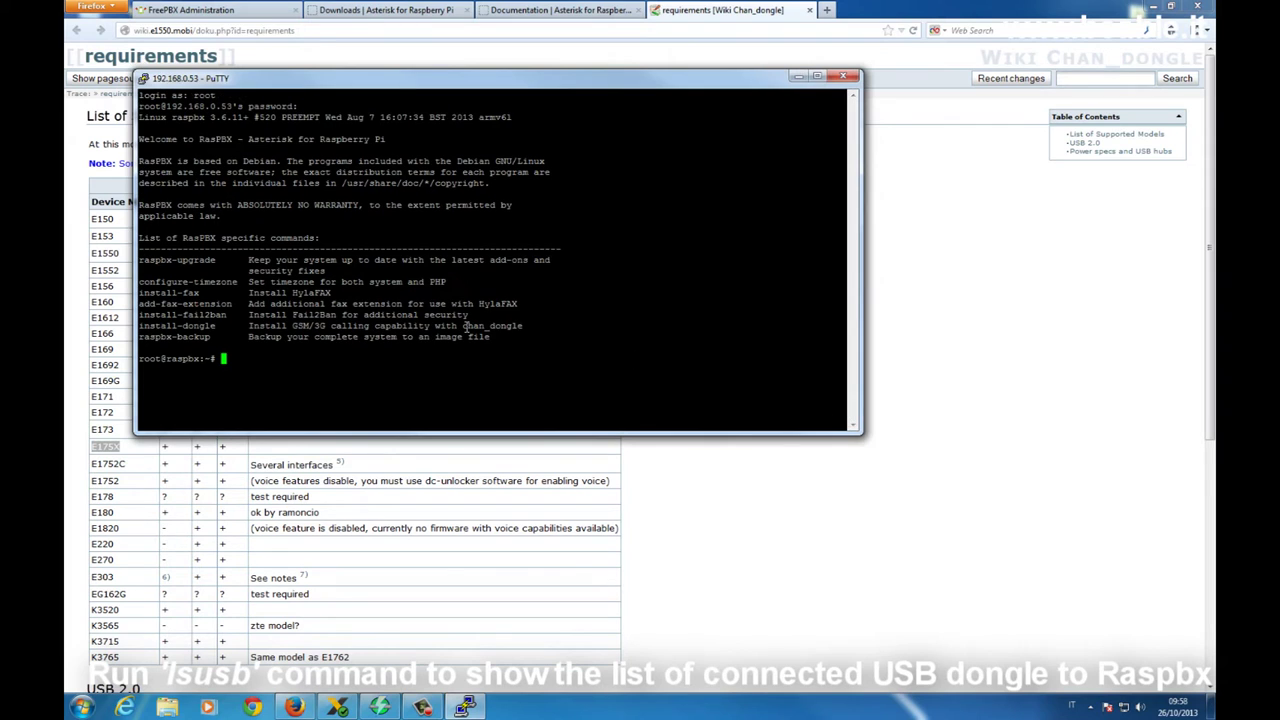
pyautogui.write('lsusb')
pyautogui.press('Return')
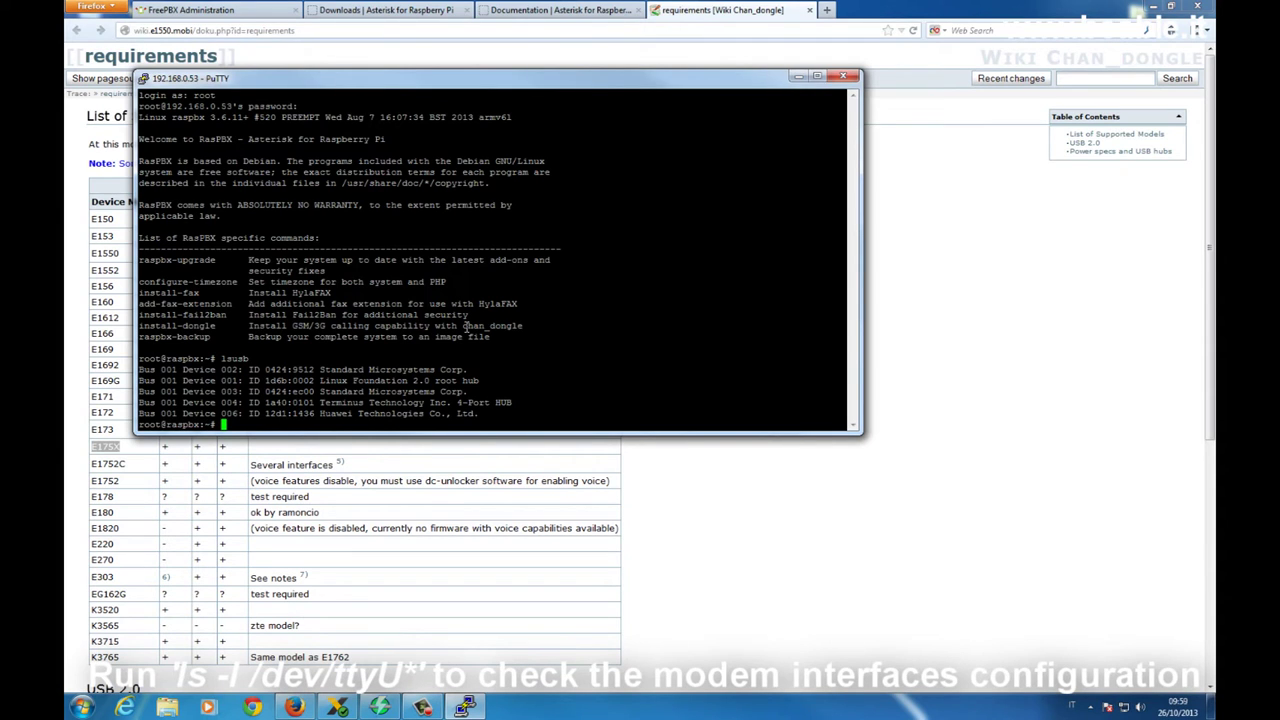
# Run ls -l /dev/ttyU* to list the modem's serial ports ttyUSB0 through ttyUSB2
pyautogui.write('ls -l /dev/ttyU*')
pyautogui.press('Return')
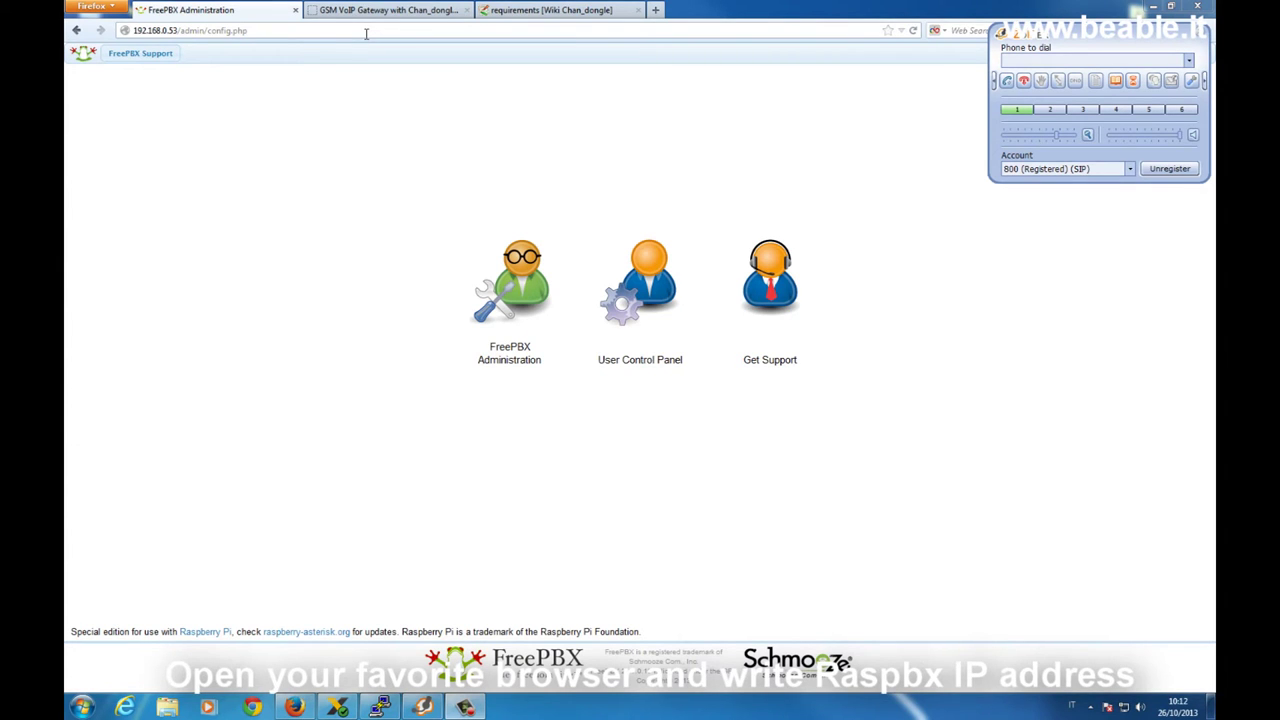
# Log in to FreePBX Administration with the admin username and password
pyautogui.click(512, 272)
pyautogui.write('am')
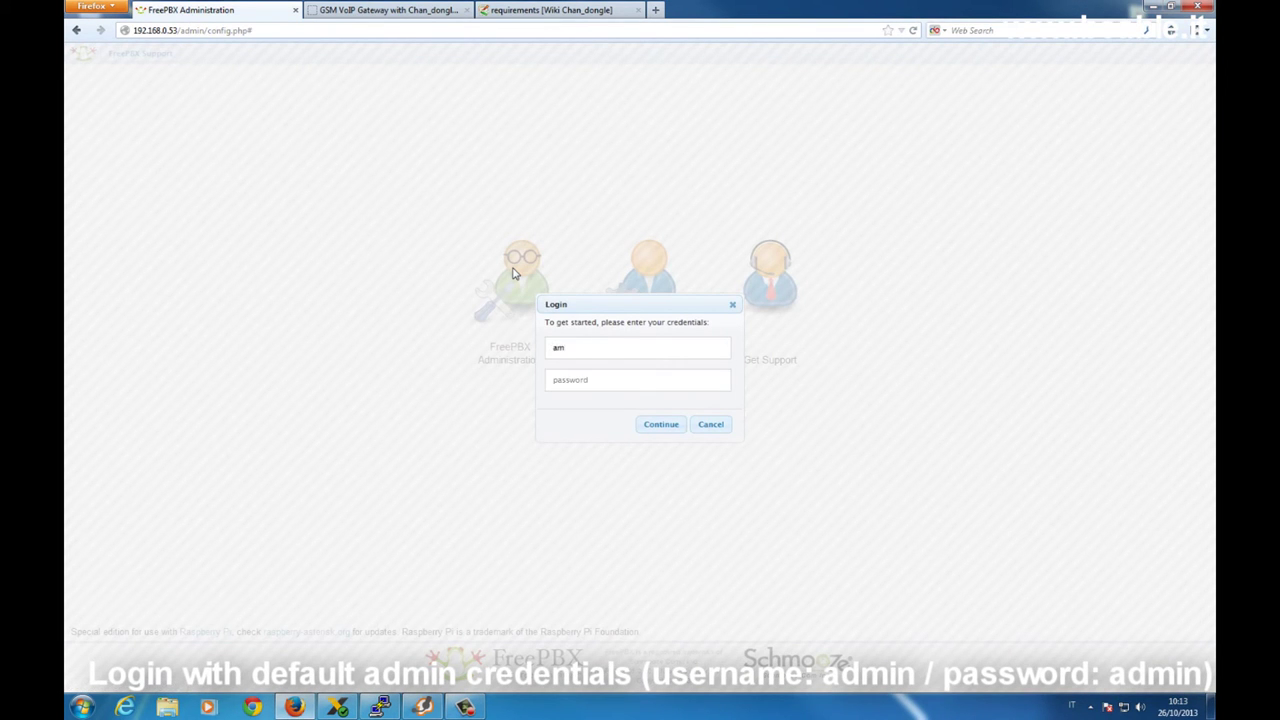
pyautogui.press('BackSpace')
pyautogui.write('dmin')
pyautogui.press('Tab')
pyautogui.write('admin')
pyautogui.click(663, 425)
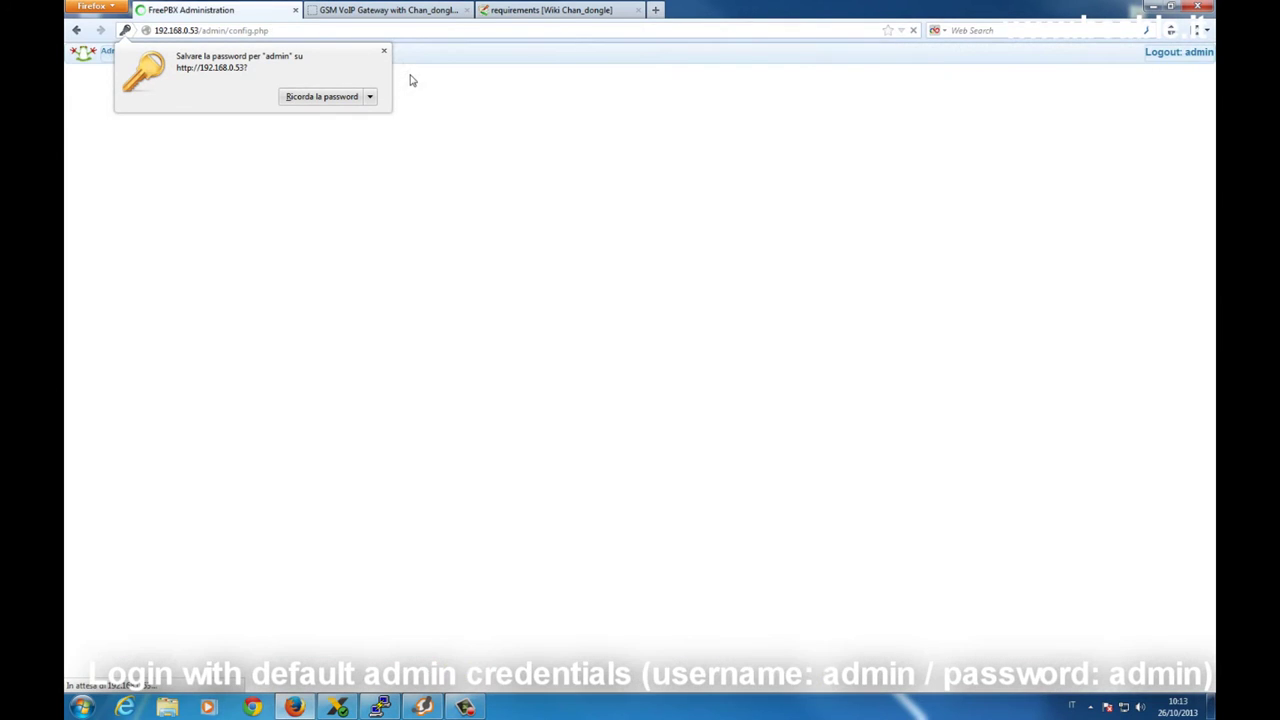
# Review extension 800 on the Extensions page and in the softphone, then reach the Trunks page
pyautogui.click(250, 54)
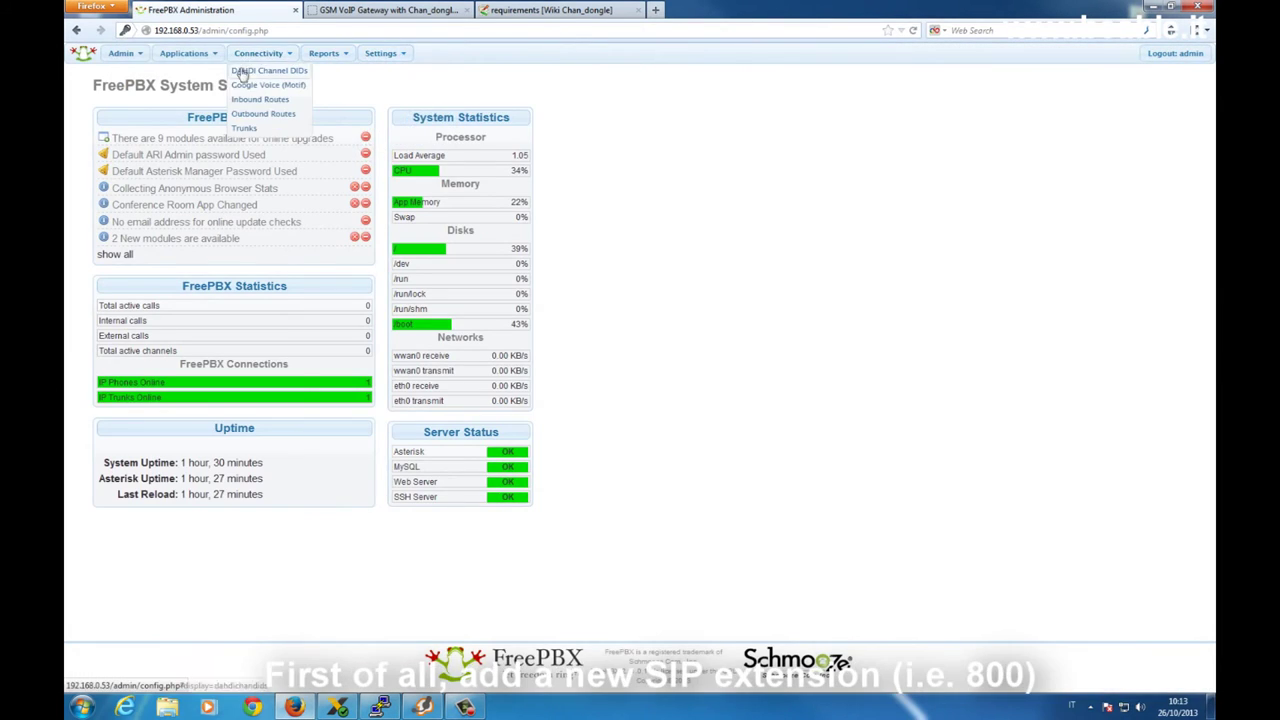
pyautogui.click(197, 100)
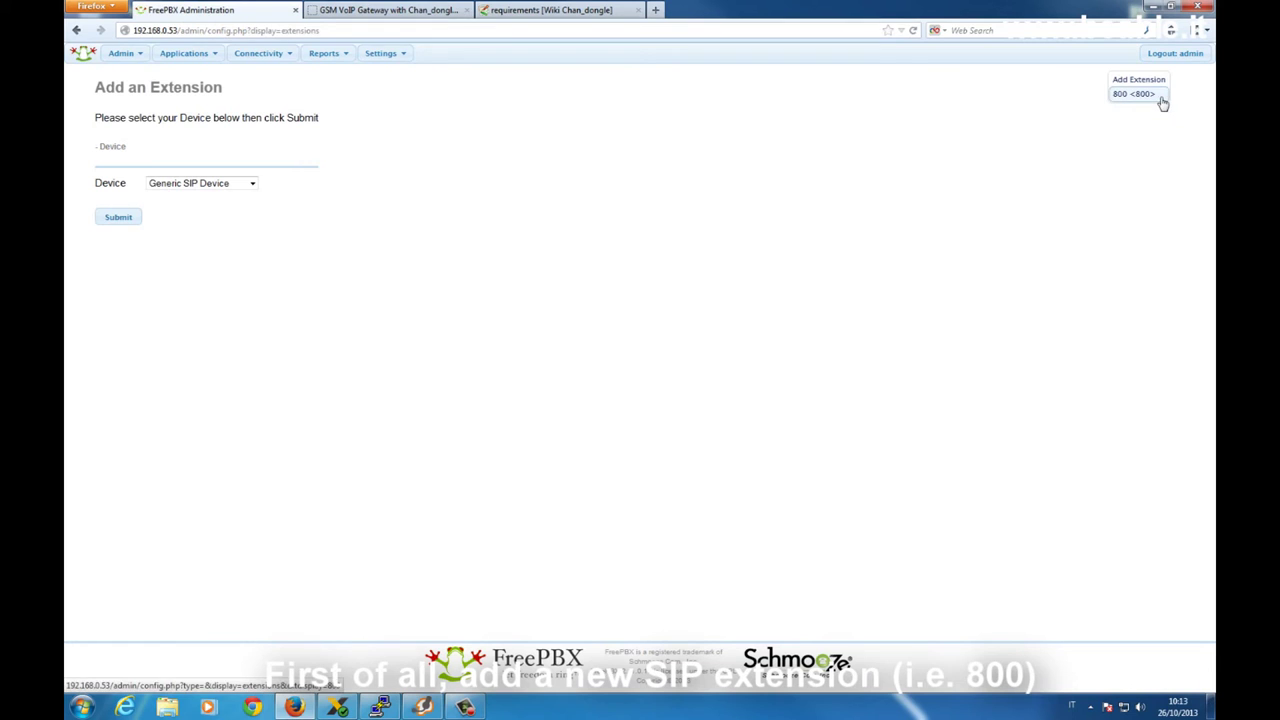
pyautogui.click(422, 707)
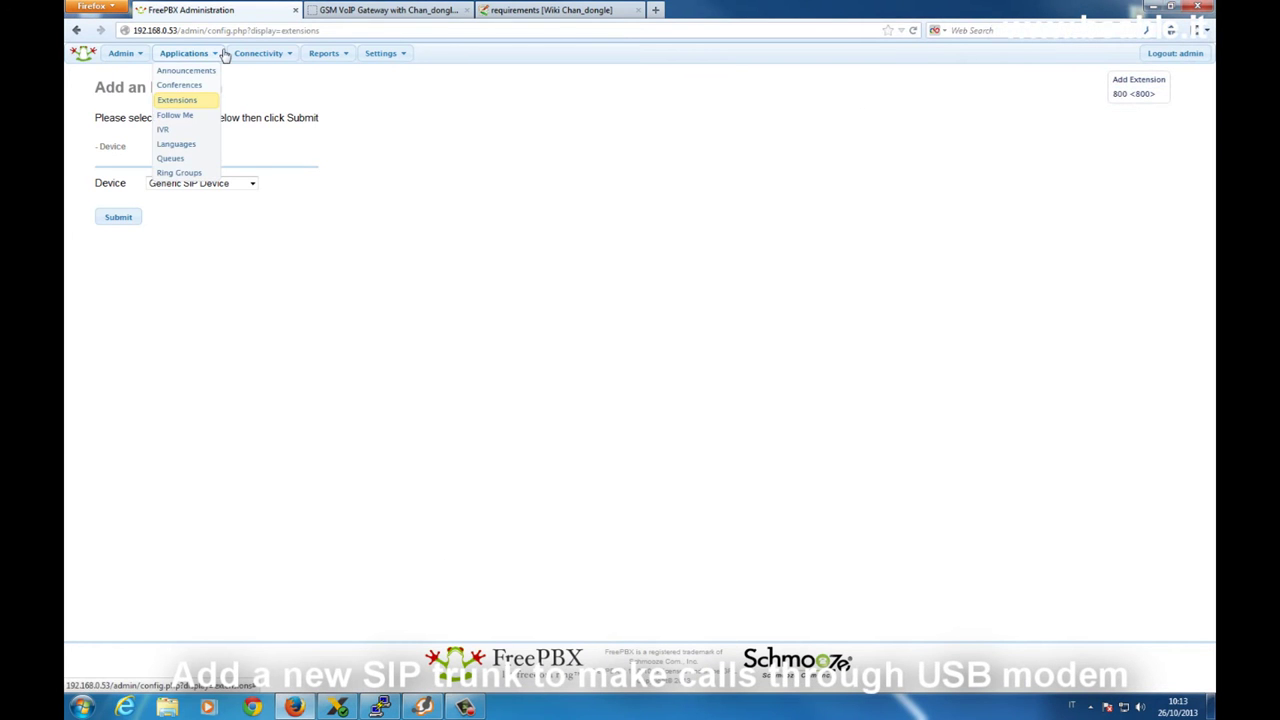
pyautogui.moveTo(271, 52)
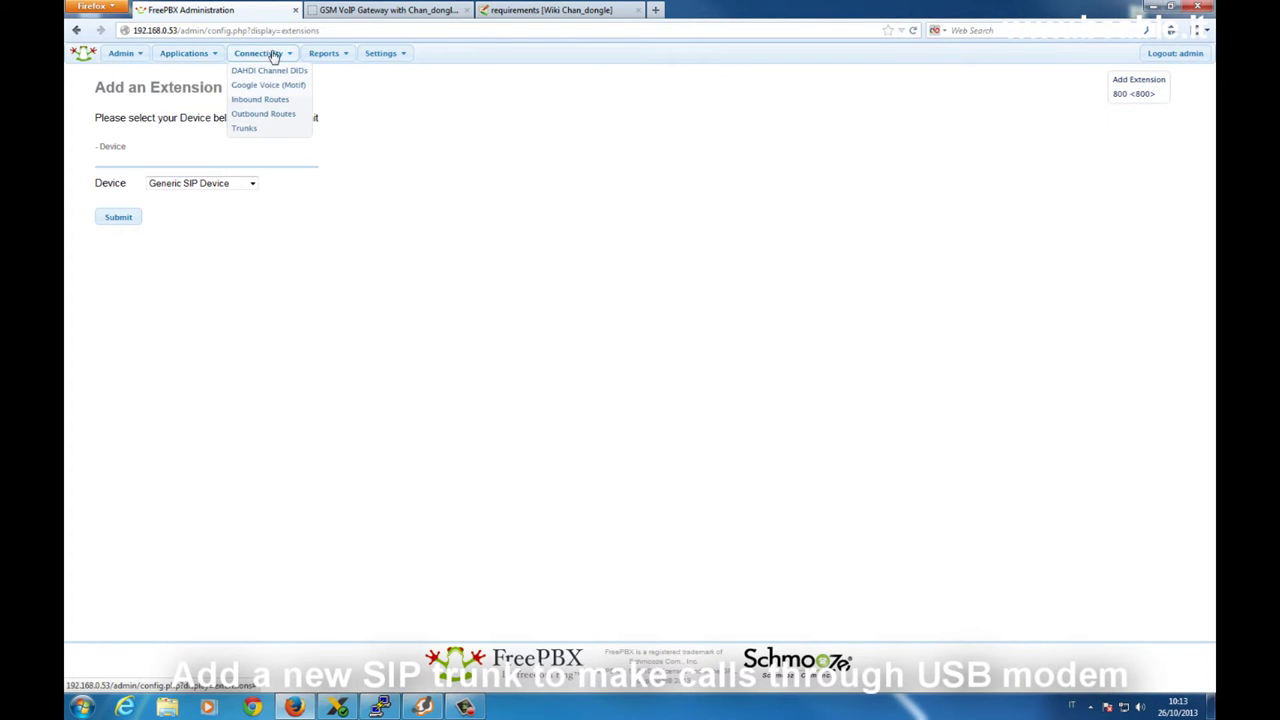
pyautogui.click(274, 130)
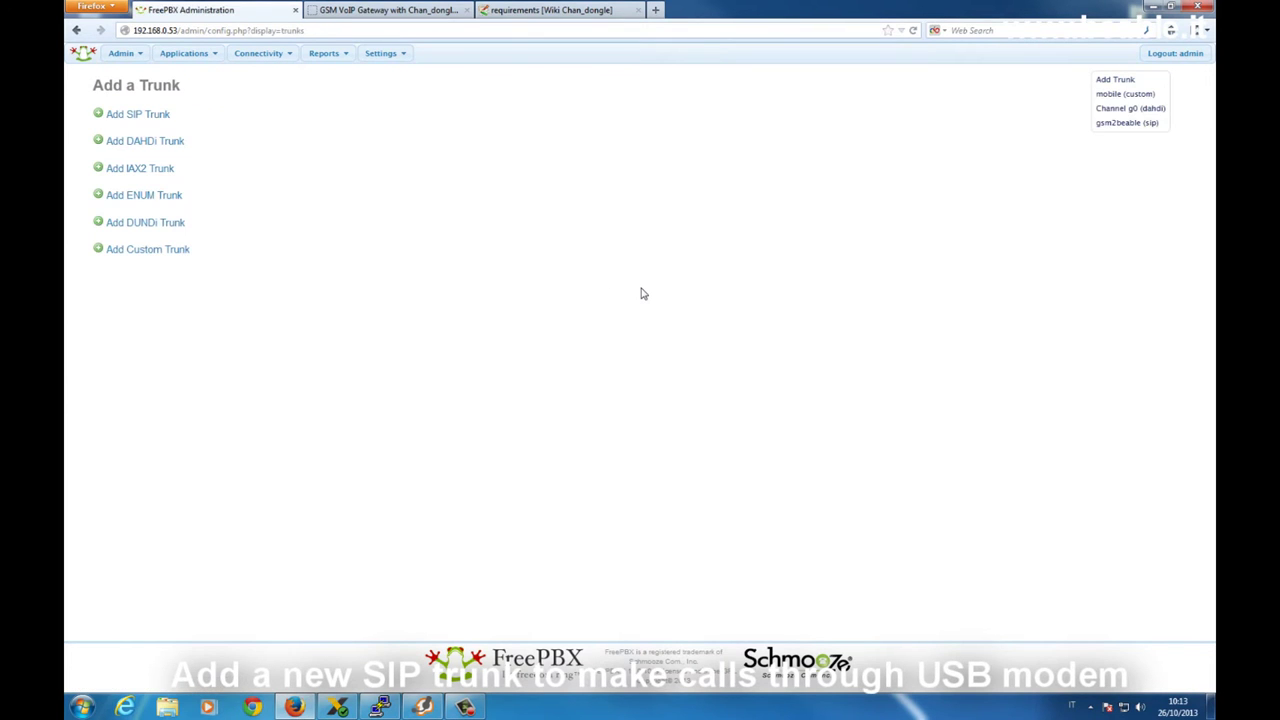
# Review the mobile trunk's CallerID, maximum channels 1 and dial string dongle/dongle0/$OUTNUM$
pyautogui.click(1150, 96)
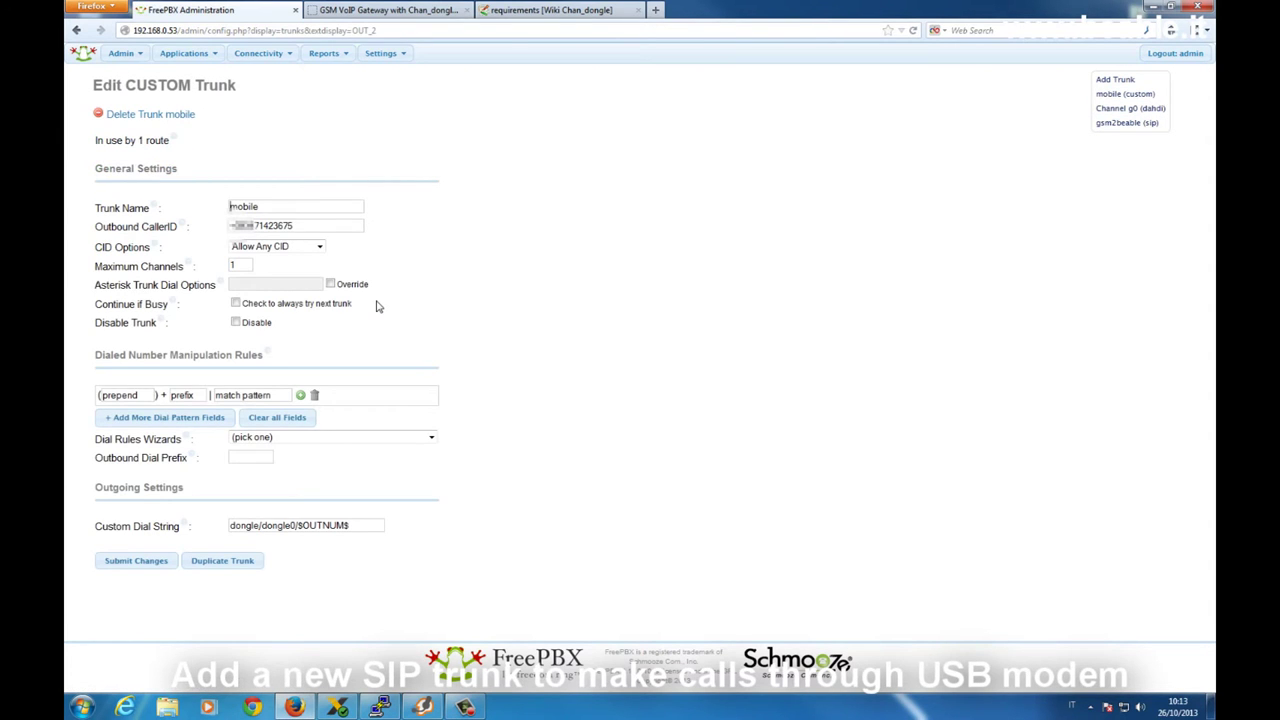
pyautogui.click(308, 225)
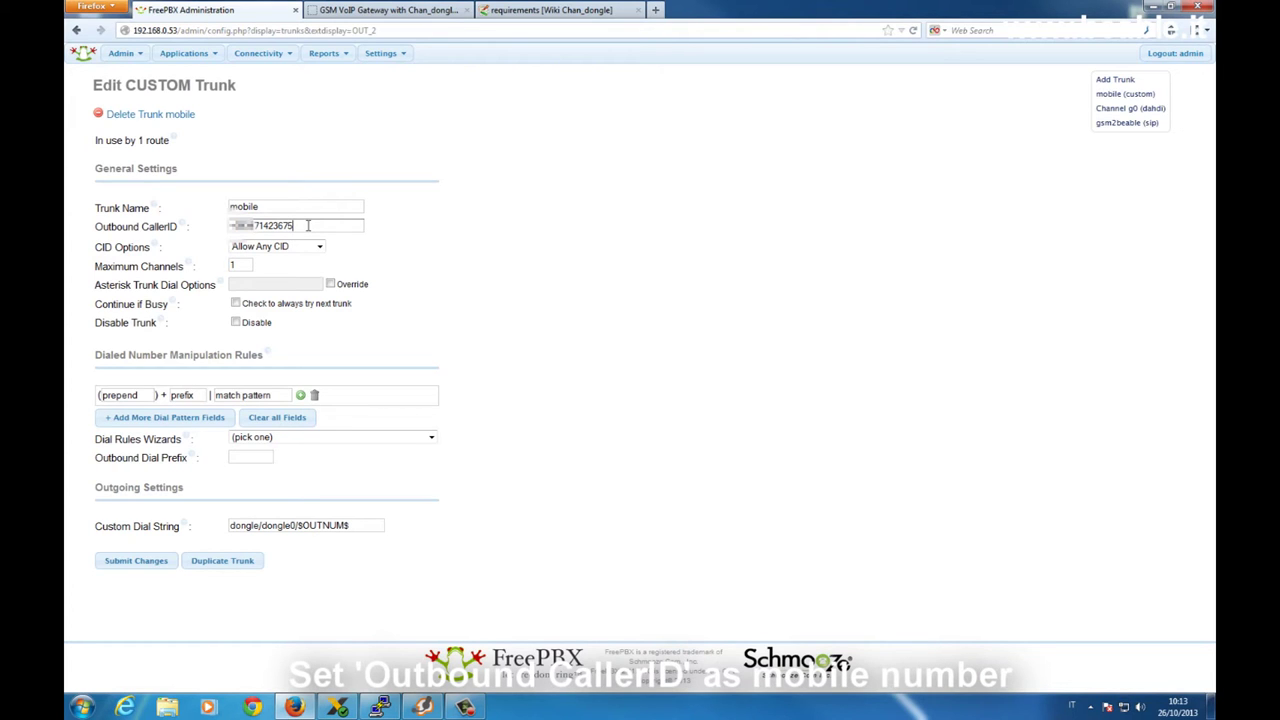
pyautogui.click(238, 267)
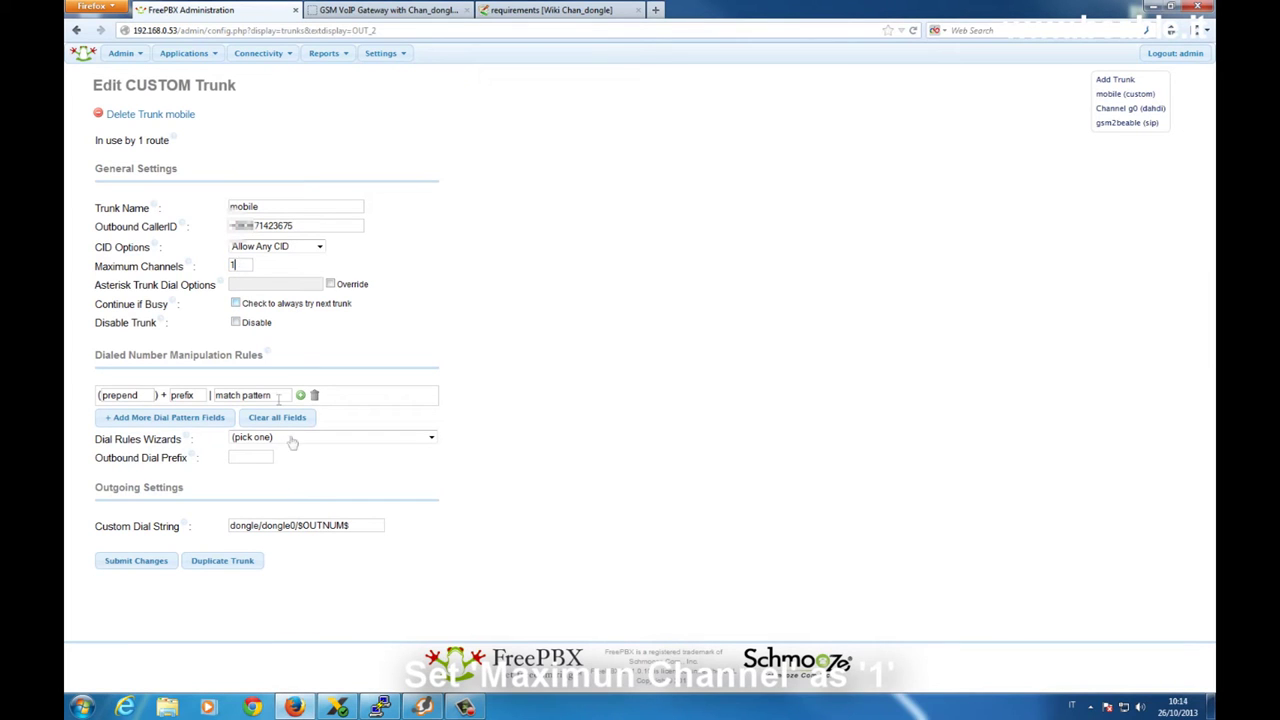
pyautogui.click(372, 525)
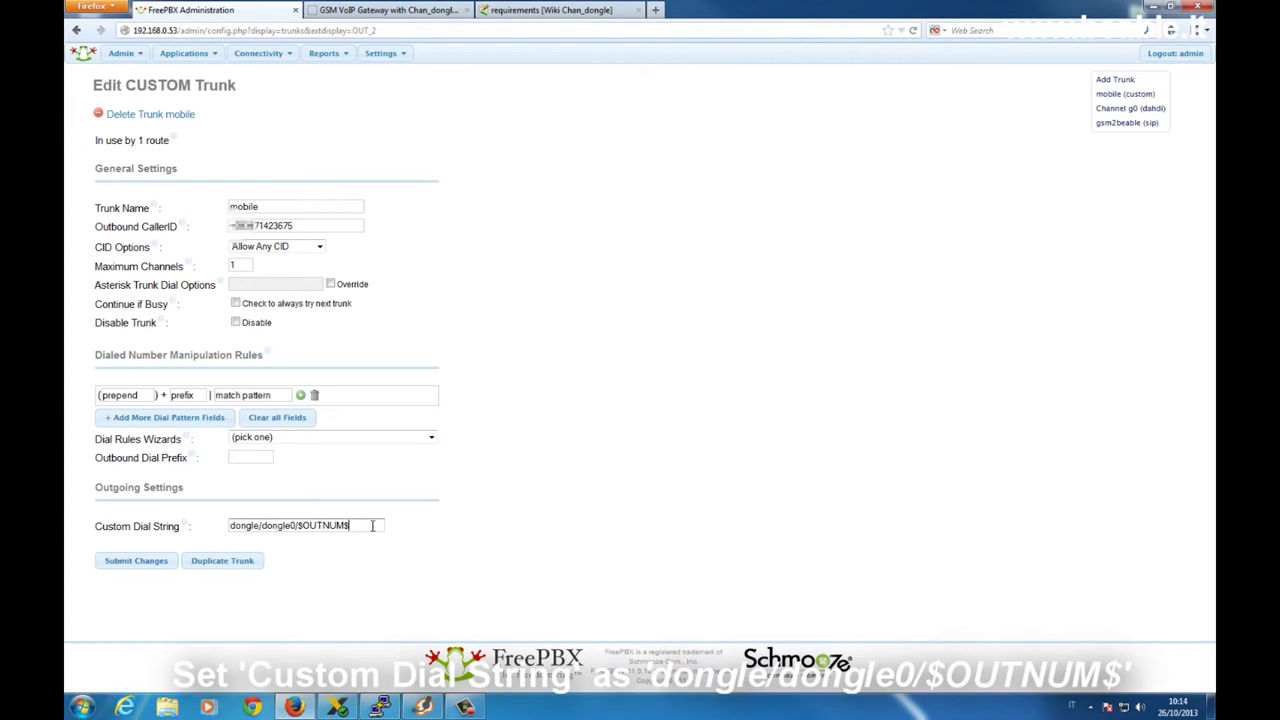
pyautogui.click(432, 18)
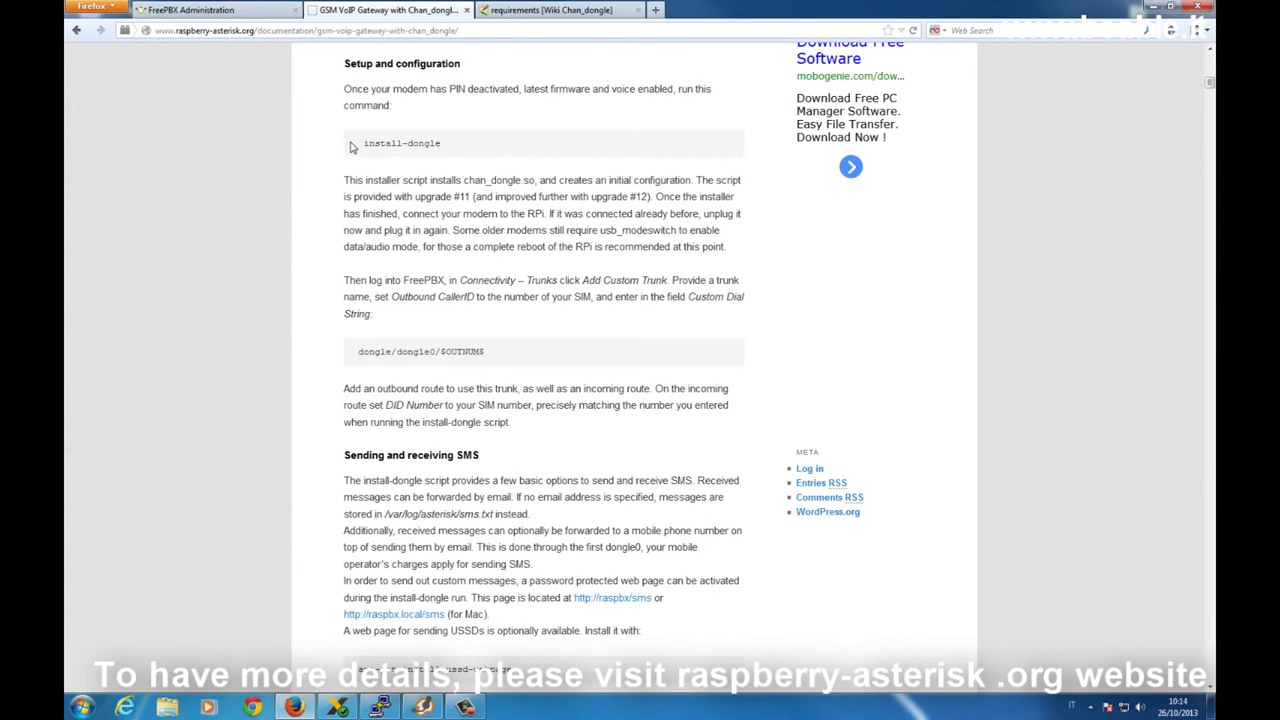
pyautogui.click(178, 10)
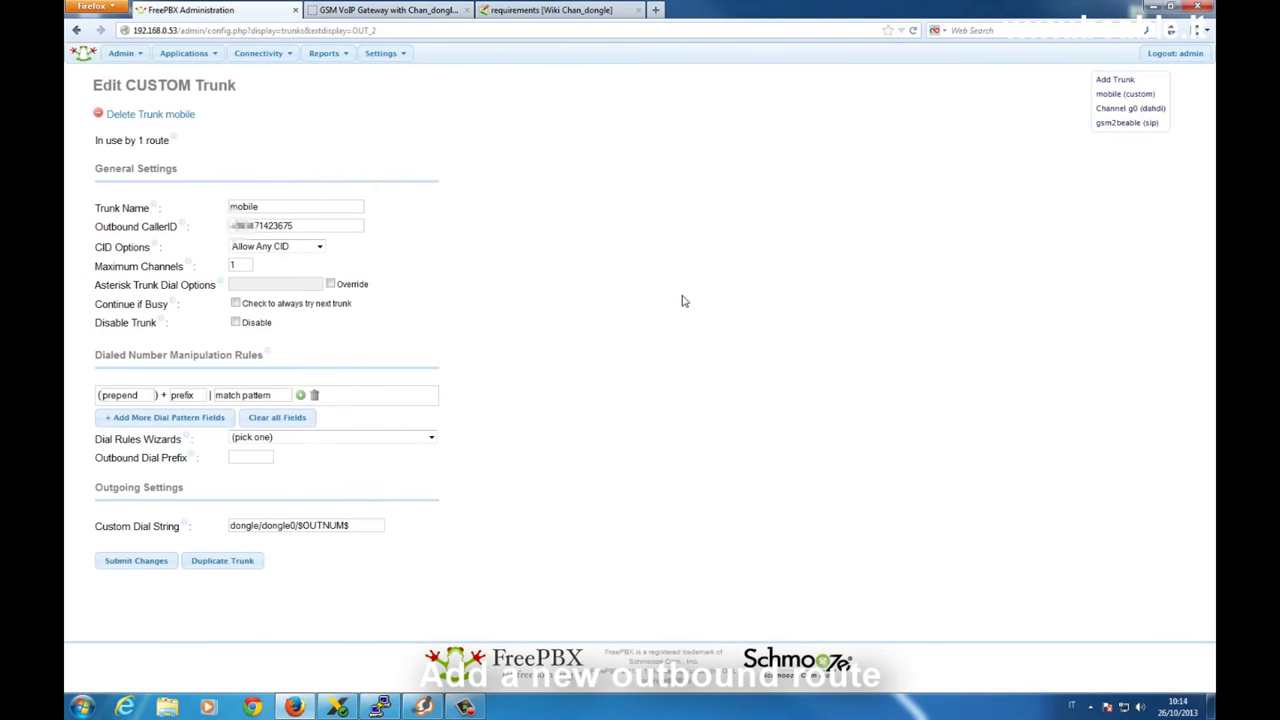
# Open outbound route 'out' and confirm its match pattern 3 via the mobile trunk
pyautogui.moveTo(258, 53)
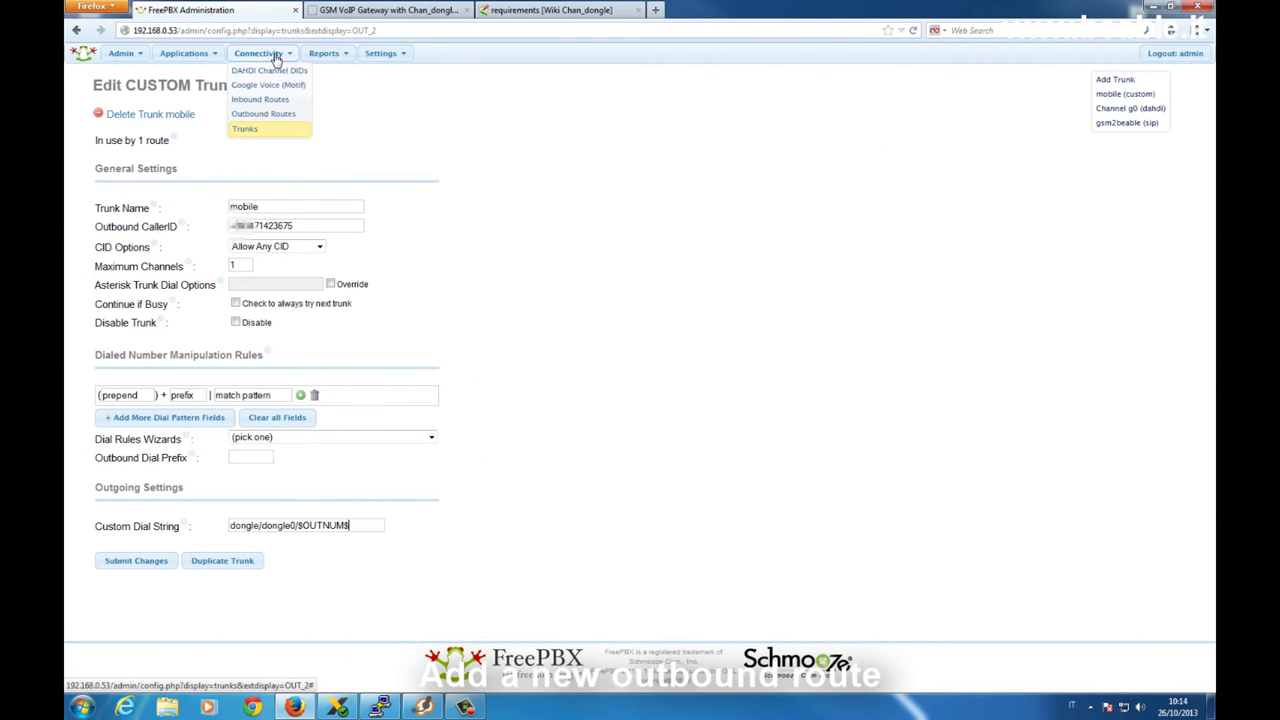
pyautogui.click(278, 115)
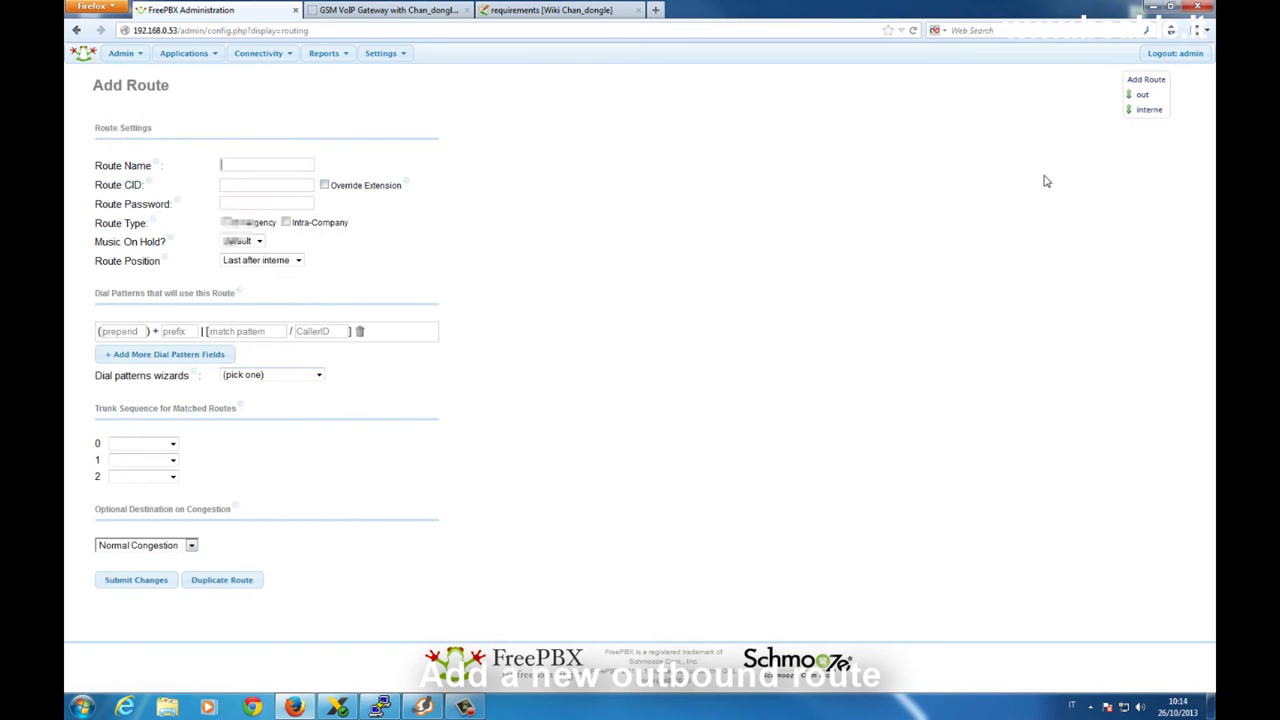
pyautogui.click(1142, 94)
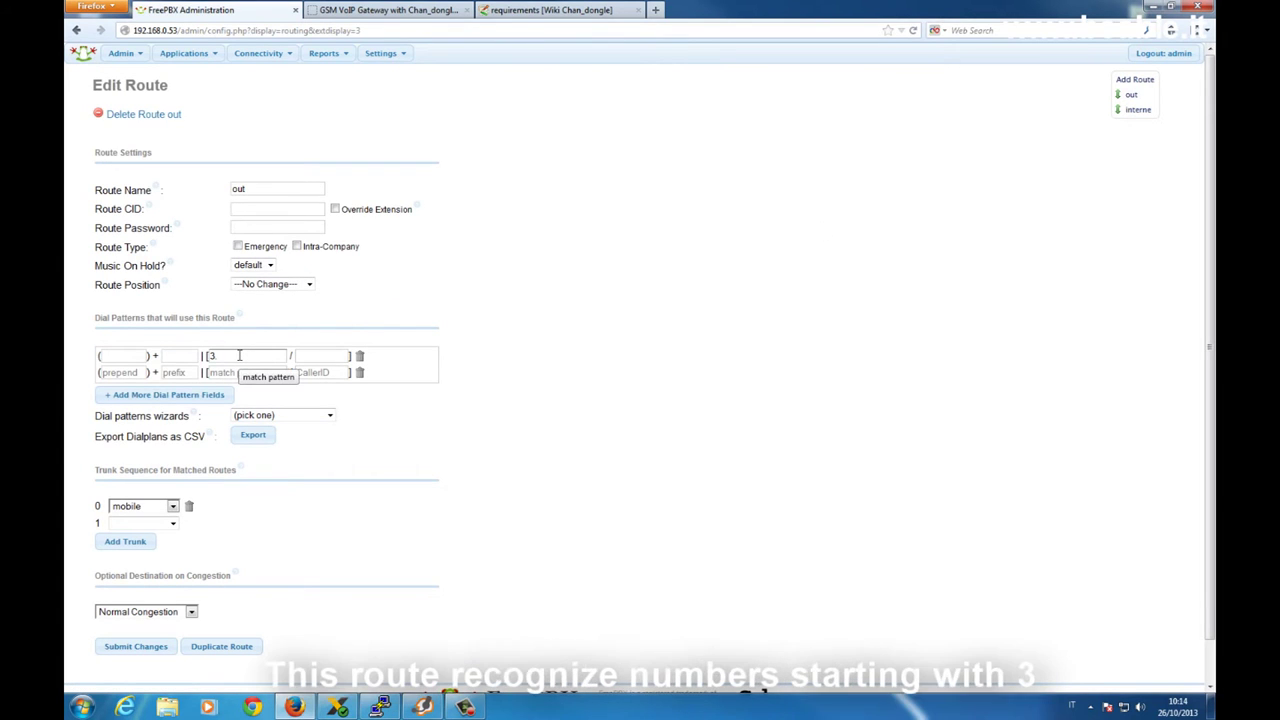
pyautogui.click(239, 356)
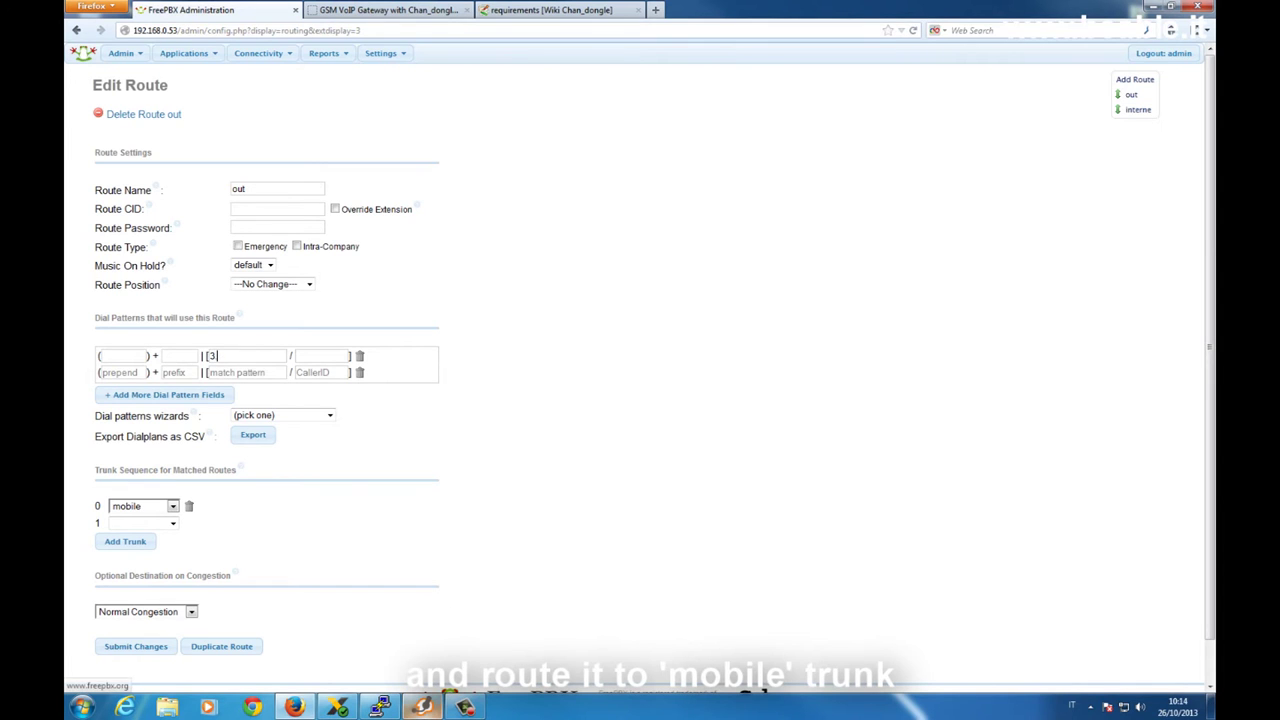
pyautogui.moveTo(422, 708)
pyautogui.click(422, 708)
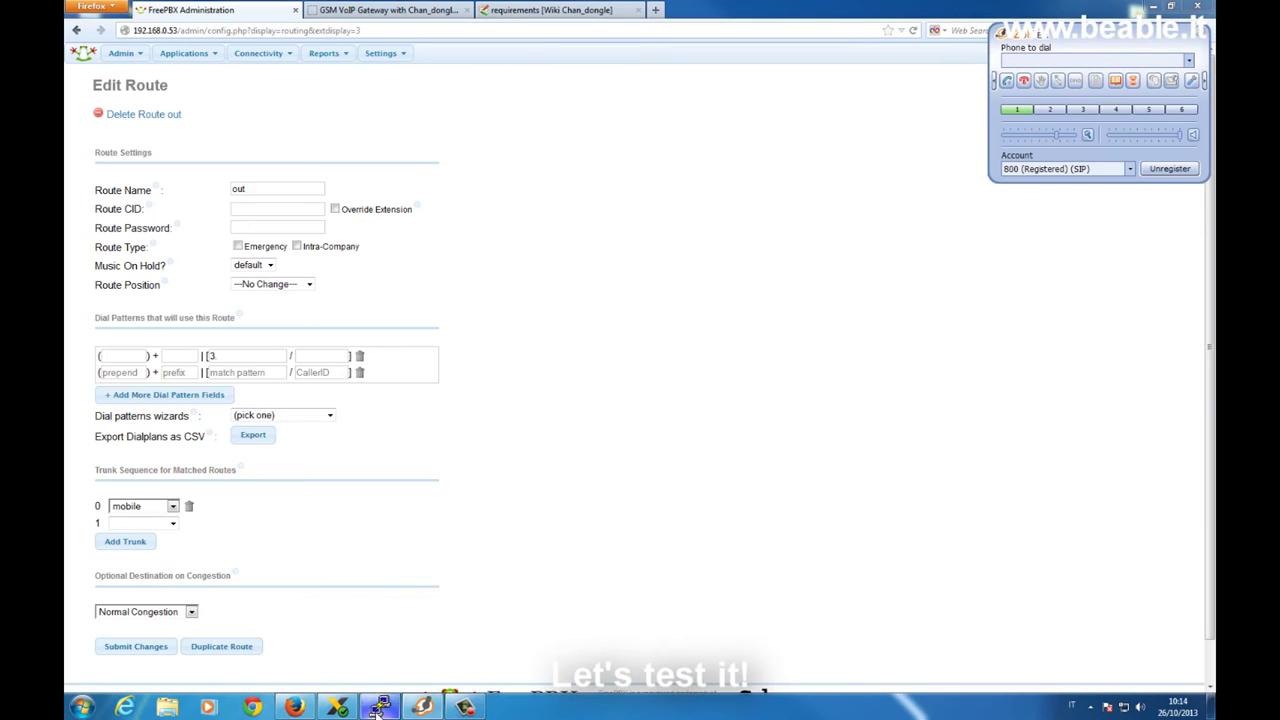
# Connect to the Asterisk console in PuTTY and set core verbosity to 5
pyautogui.click(380, 708)
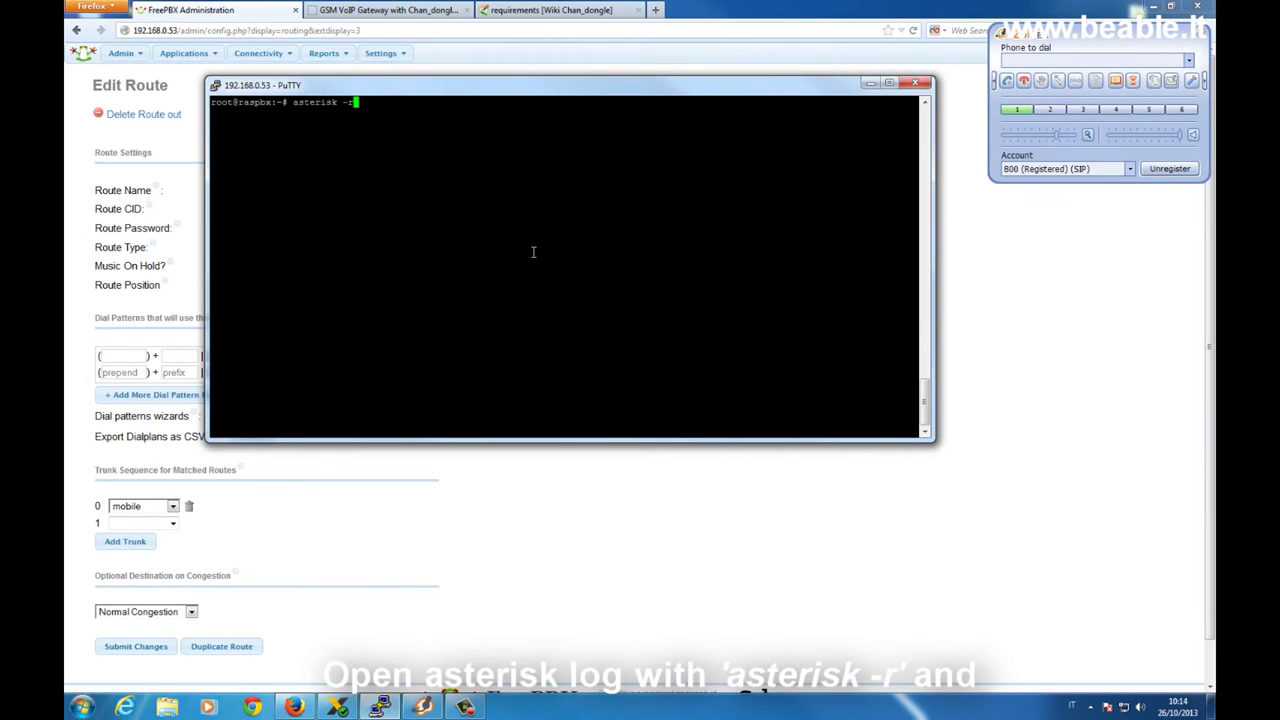
pyautogui.press('Return')
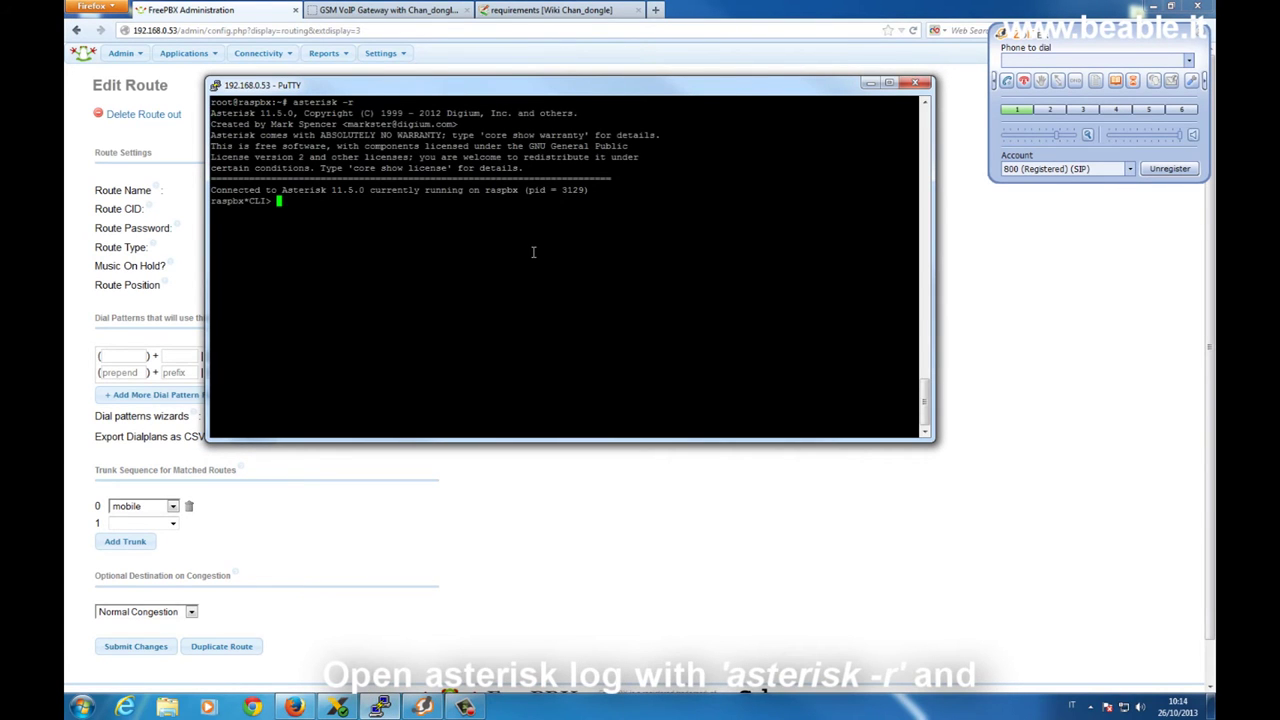
pyautogui.write('core set verbose 5')
pyautogui.press('Return')
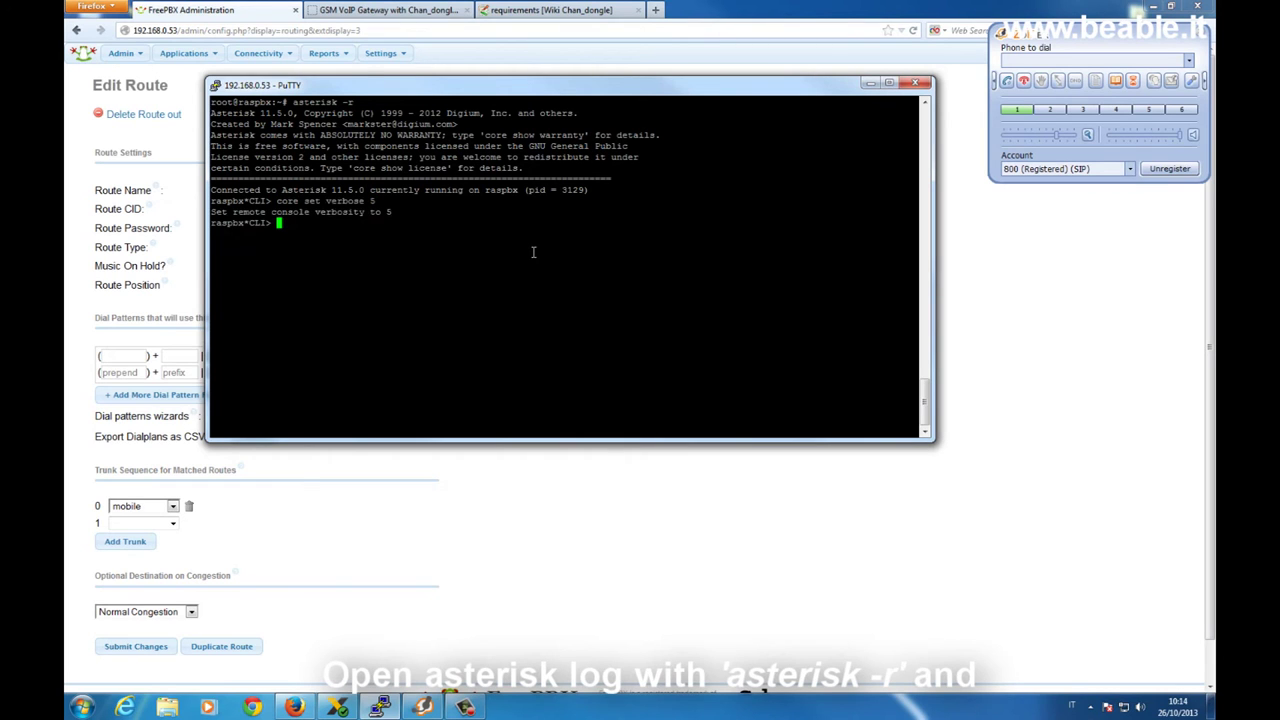
# Place a test call from the softphone to the mobile number, then hang up
pyautogui.click(1091, 62)
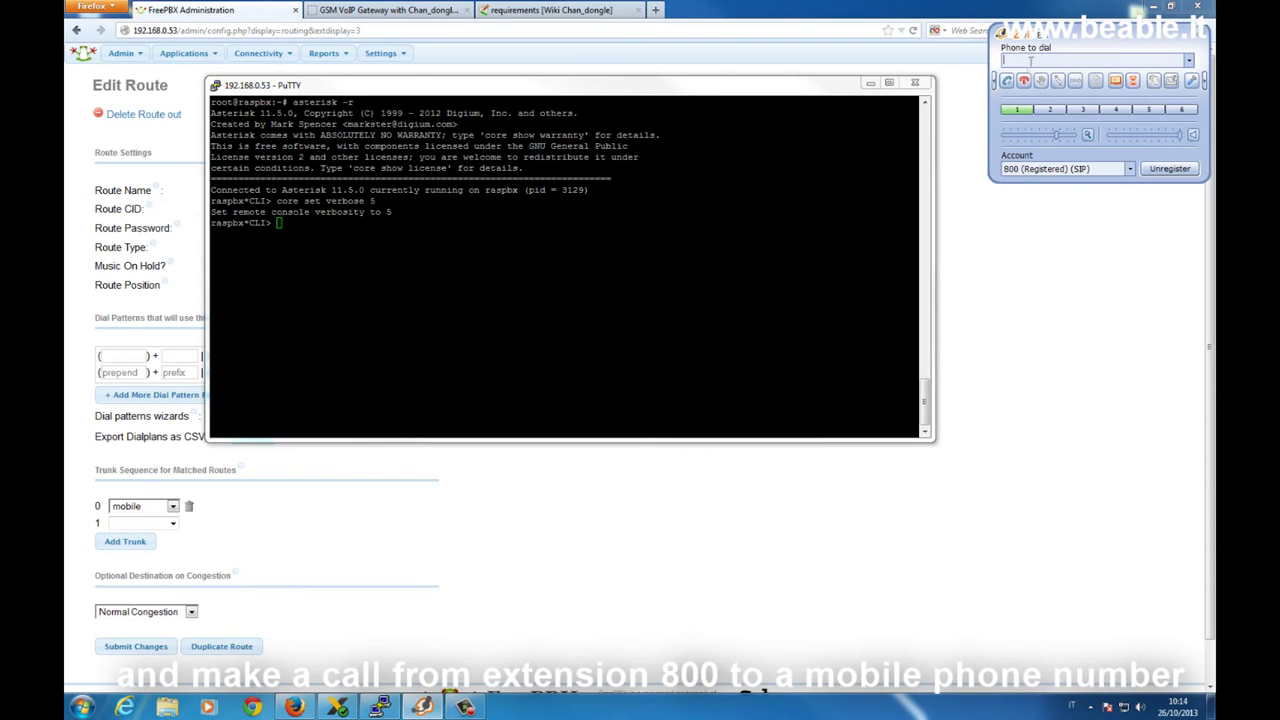
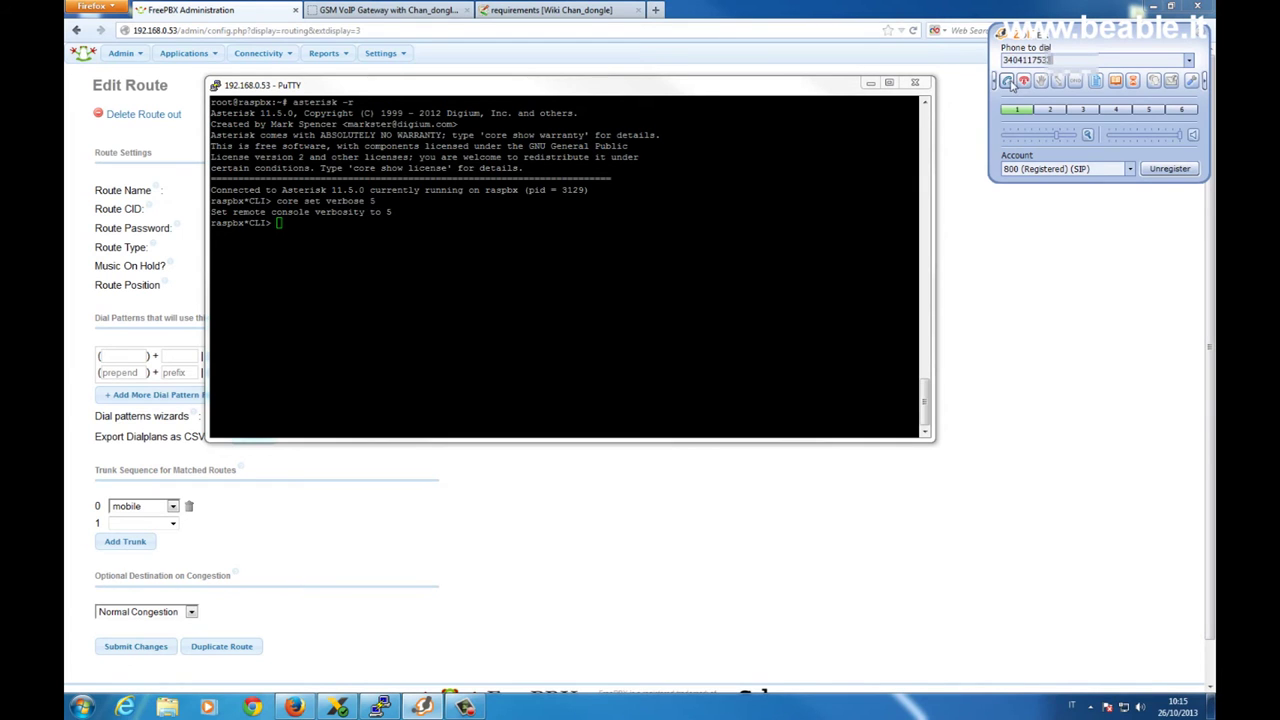
pyautogui.click(1008, 82)
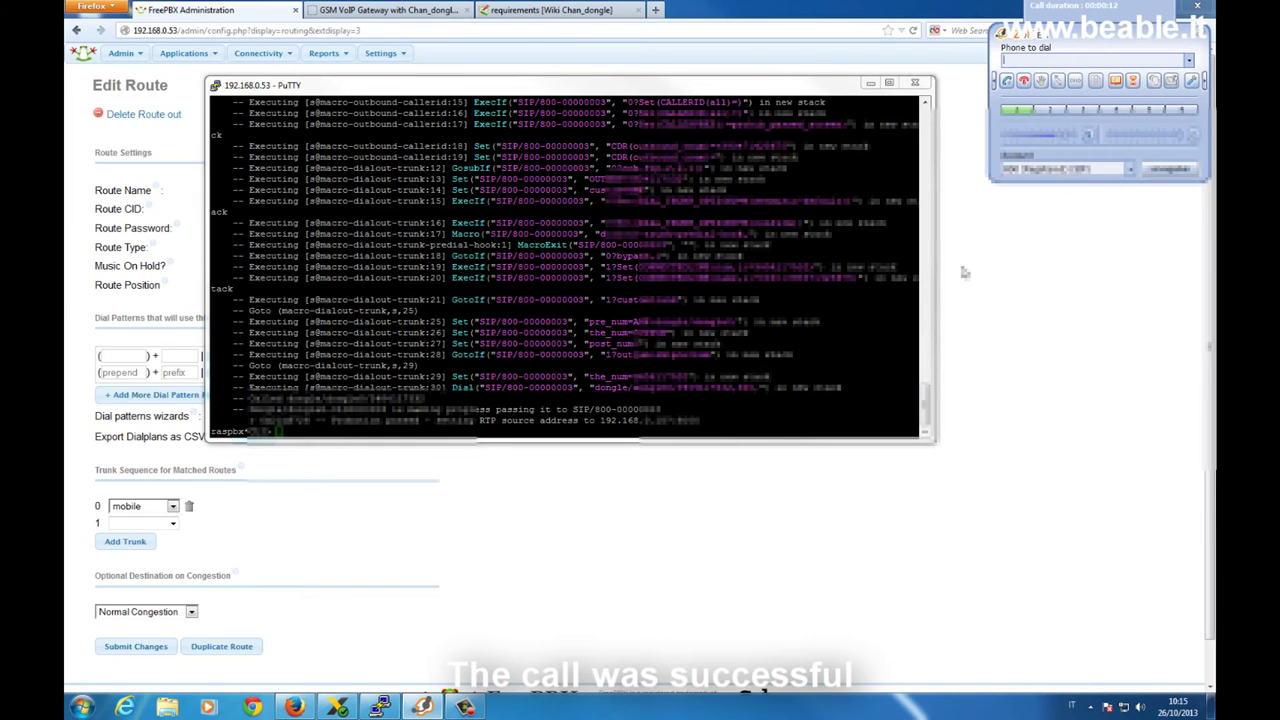
pyautogui.click(1024, 82)
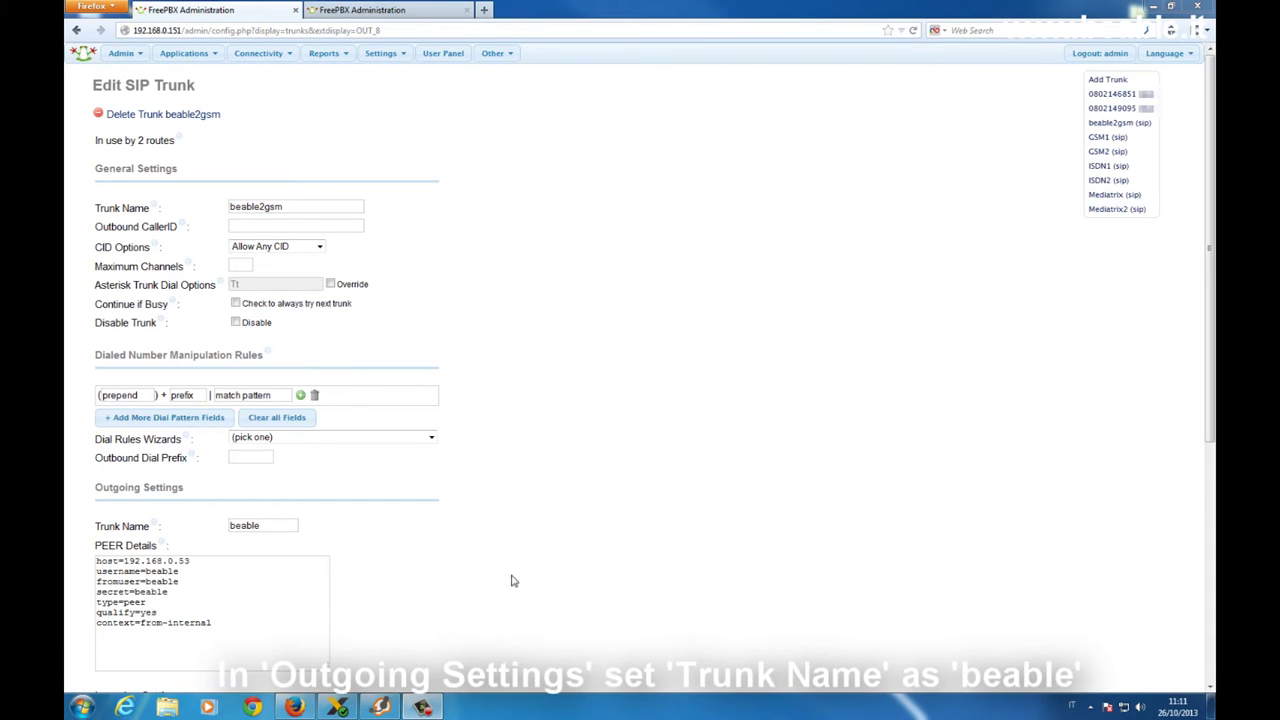
# Review beable2gsm's peer beable, secret and context=from-internal lines, then switch to the slave PBX tab
pyautogui.click(271, 522)
pyautogui.click(230, 589)
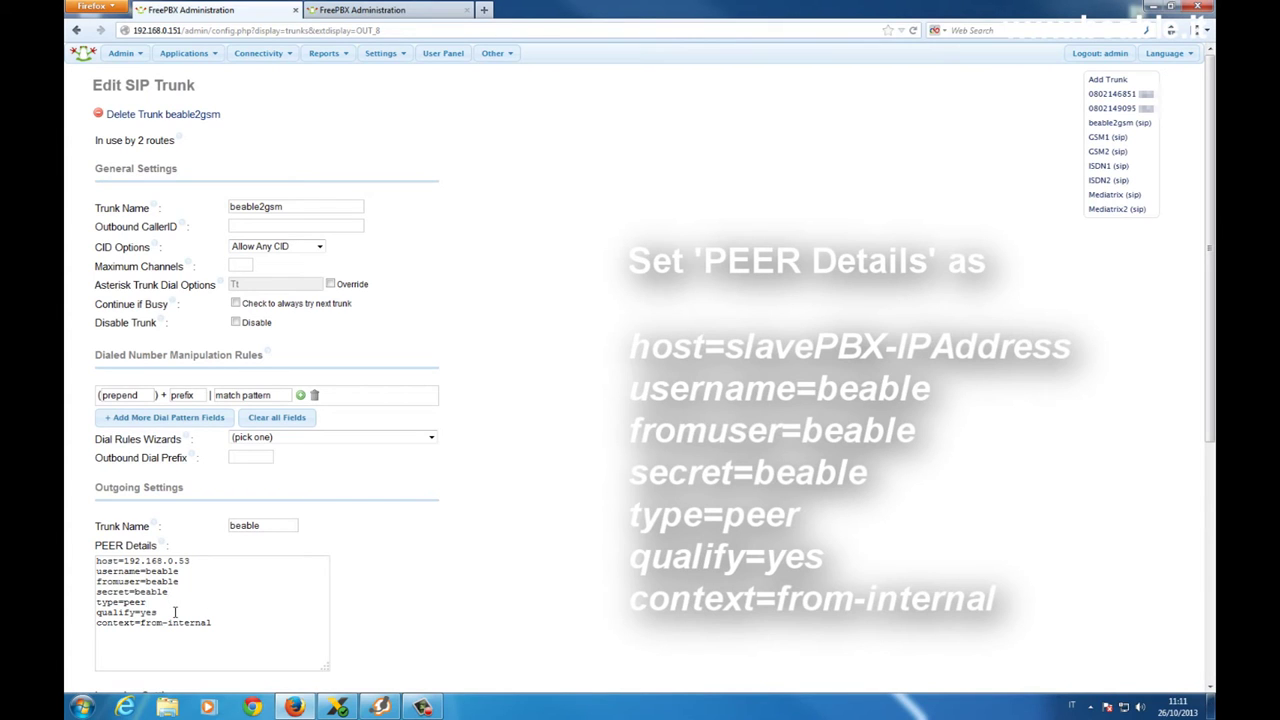
pyautogui.click(234, 622)
pyautogui.click(400, 9)
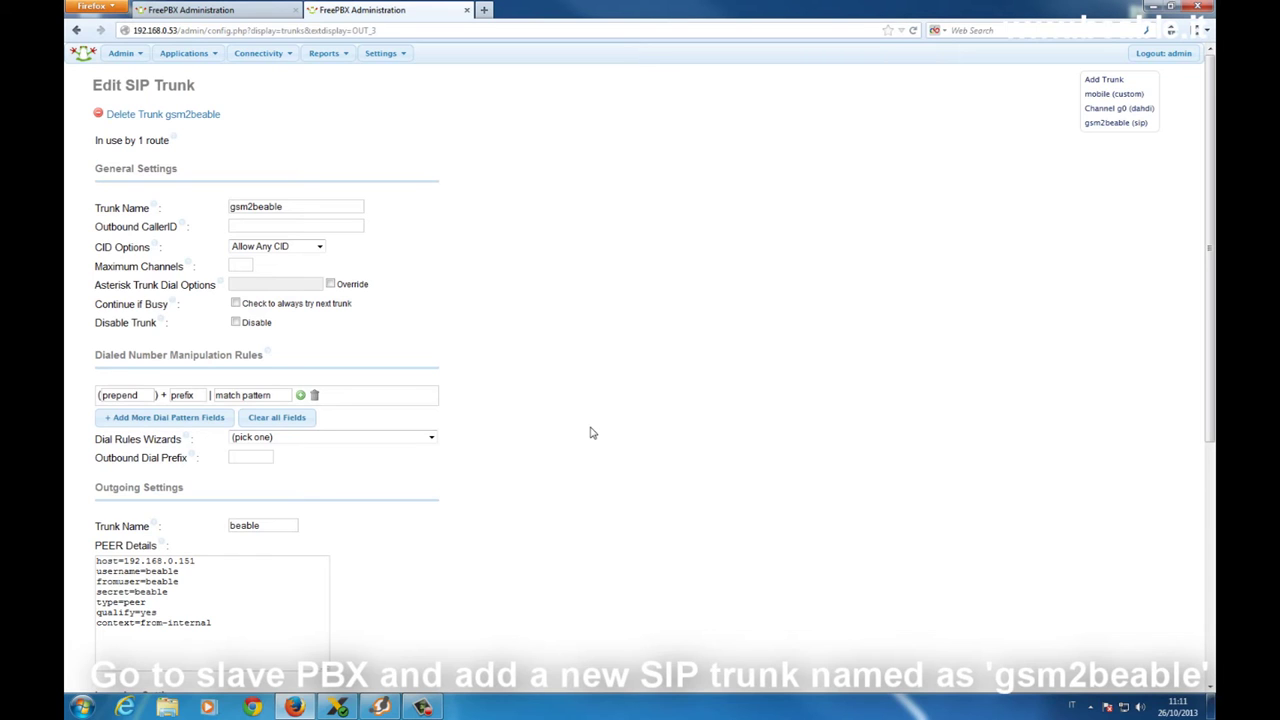
# Review the gsm2beable trunk name and its peer details host 192.168.0.151
pyautogui.click(317, 206)
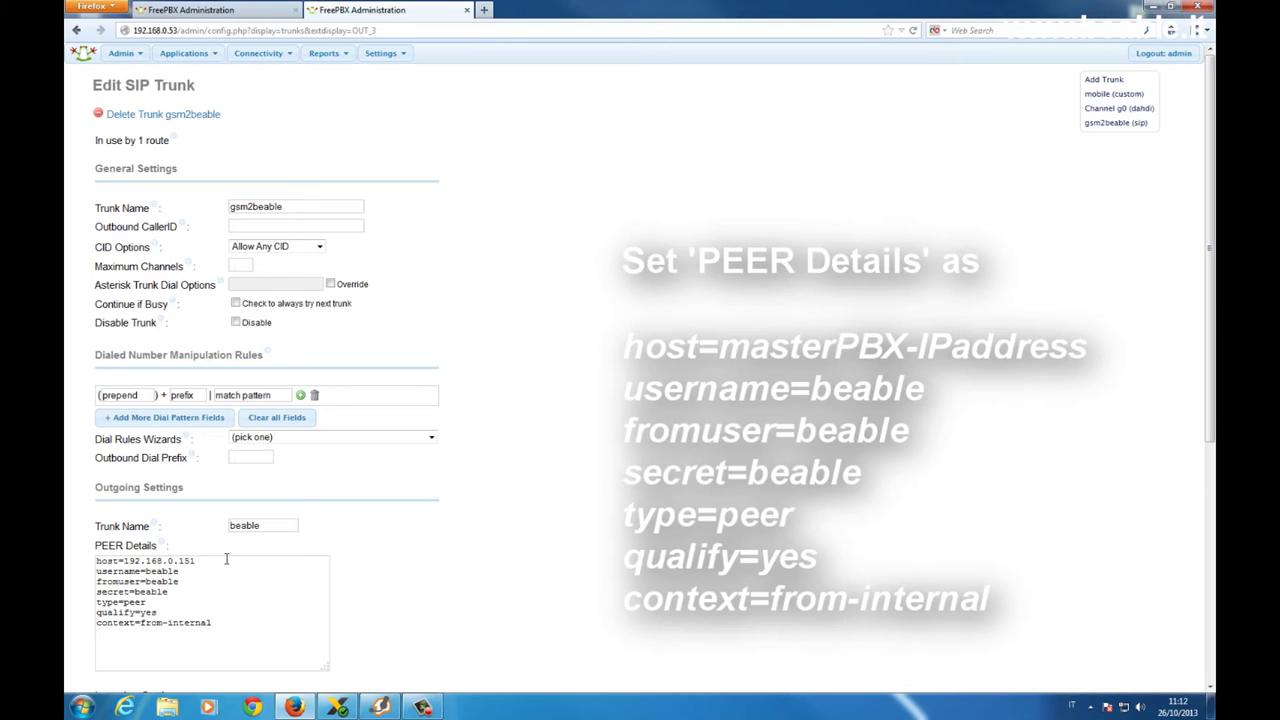
pyautogui.click(226, 559)
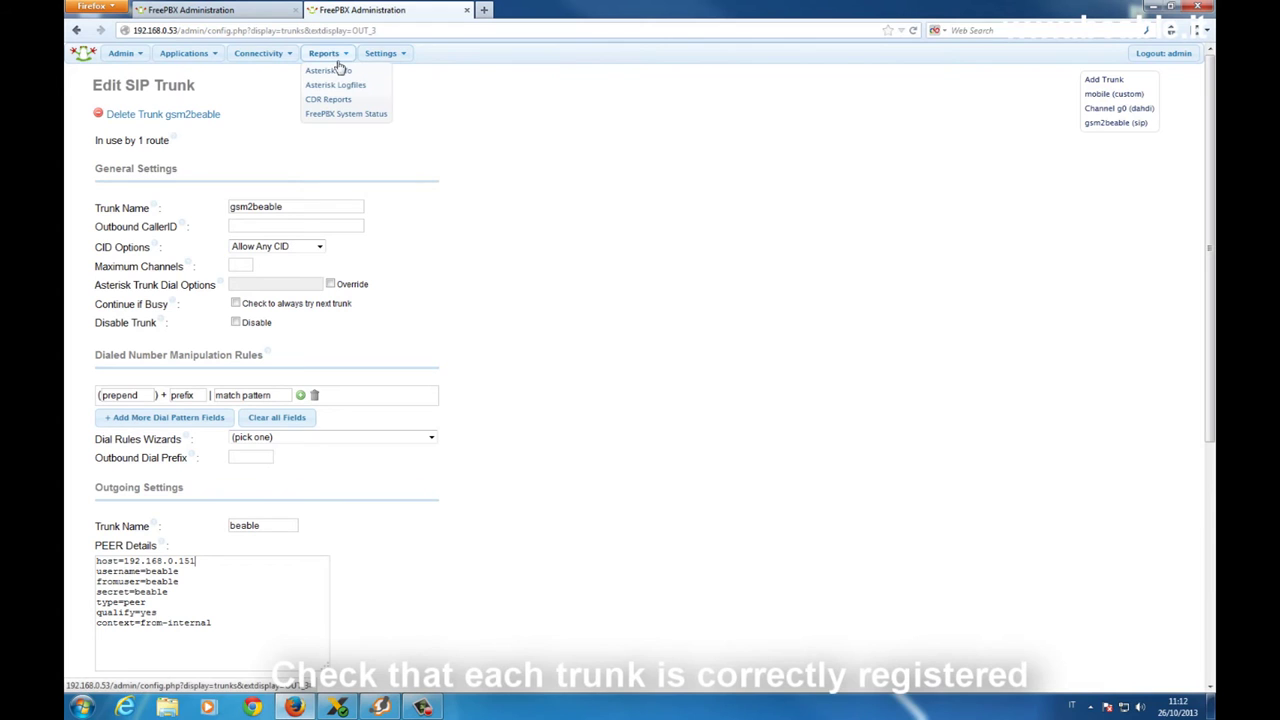
# On the slave, show Asterisk SIP Info and highlight the beable/beable peer with OK status
pyautogui.click(338, 70)
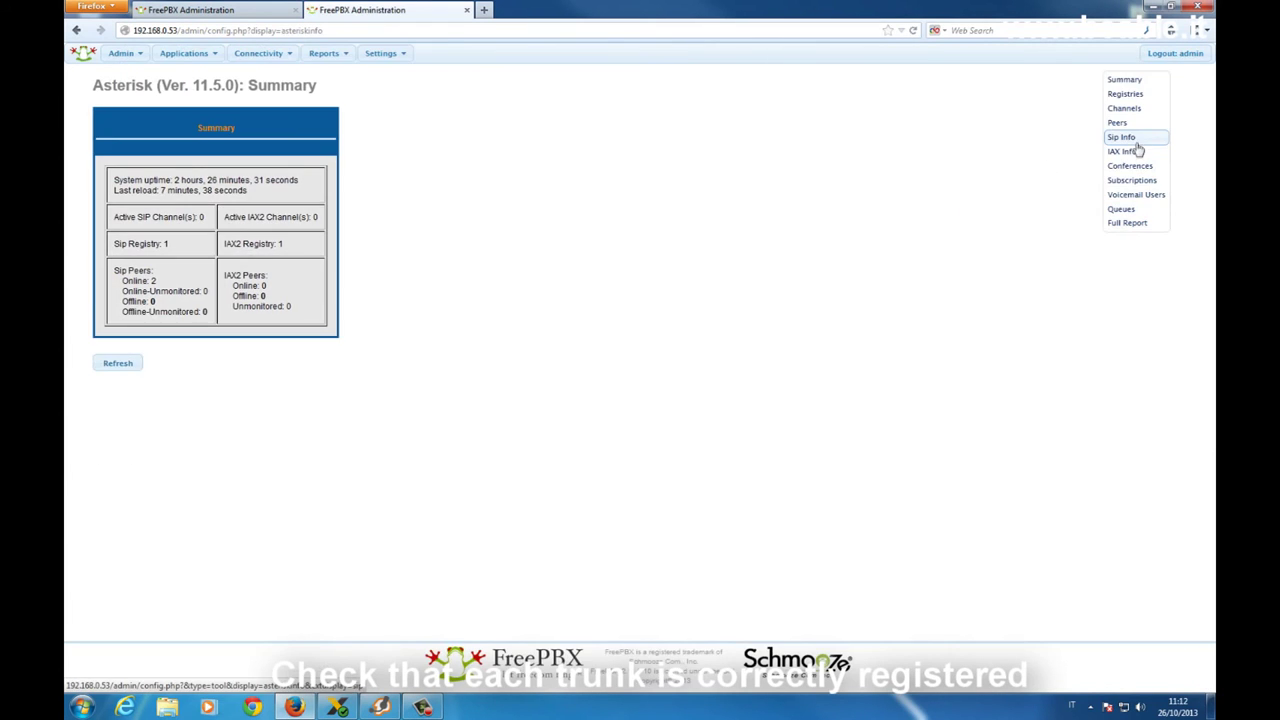
pyautogui.click(1129, 139)
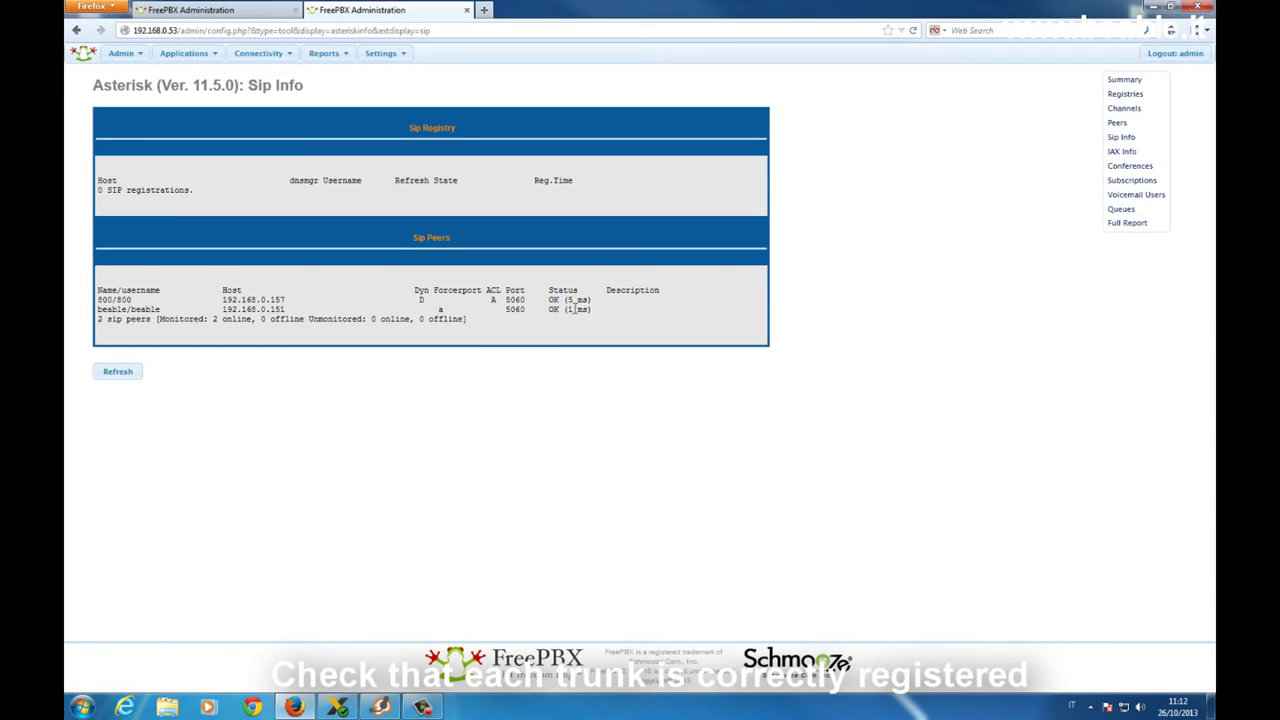
pyautogui.tripleClick(574, 310)
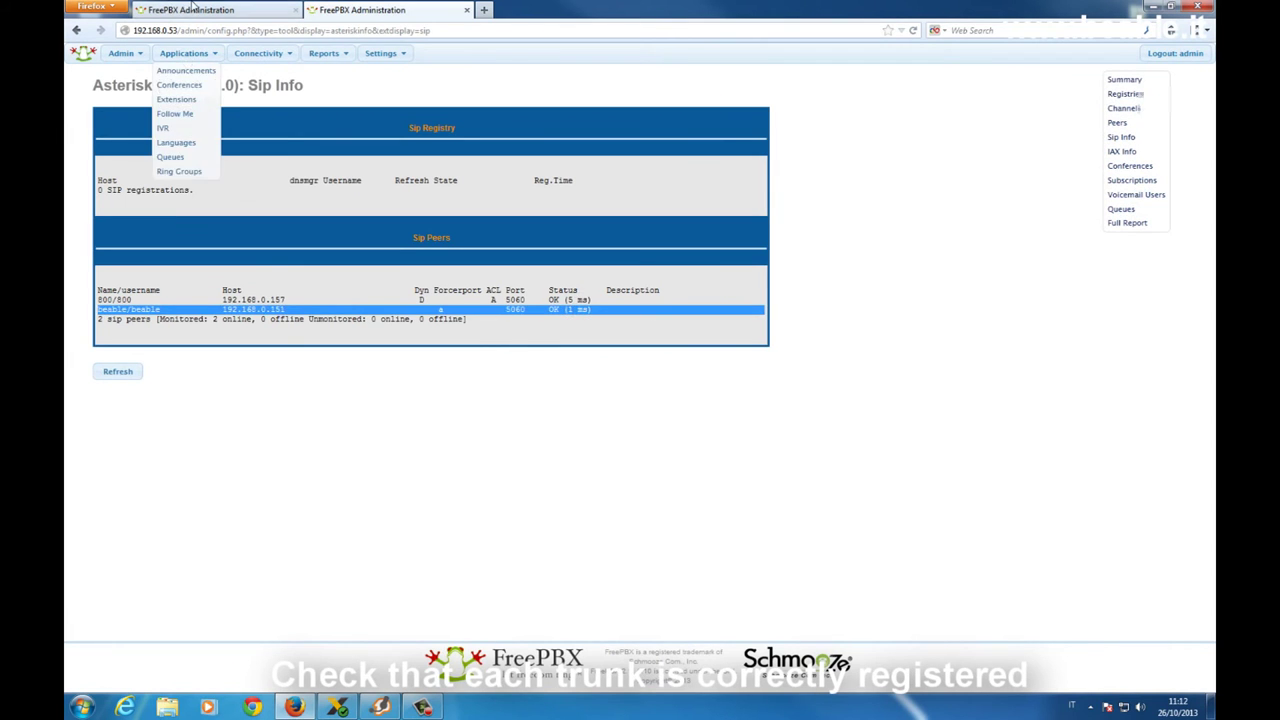
# On the master, show SIP Info and highlight peer beable at 192.168.0.53 with status OK
pyautogui.click(190, 9)
pyautogui.click(333, 69)
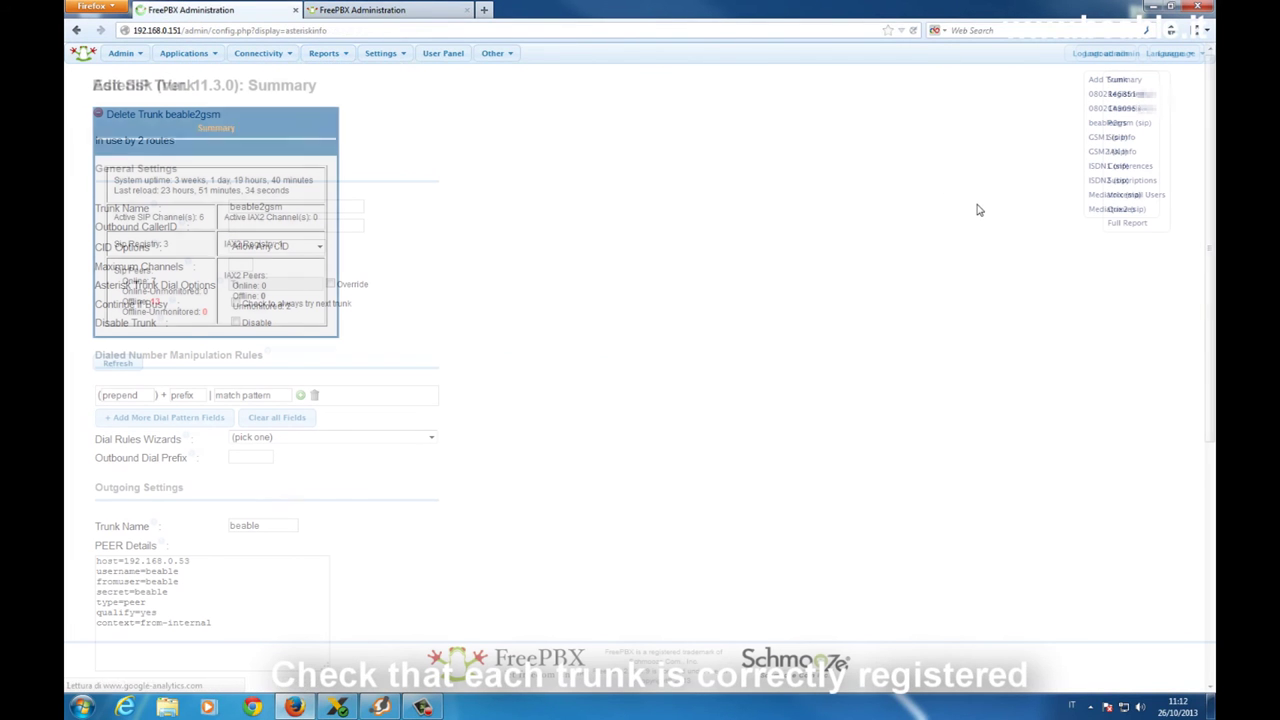
pyautogui.click(1140, 137)
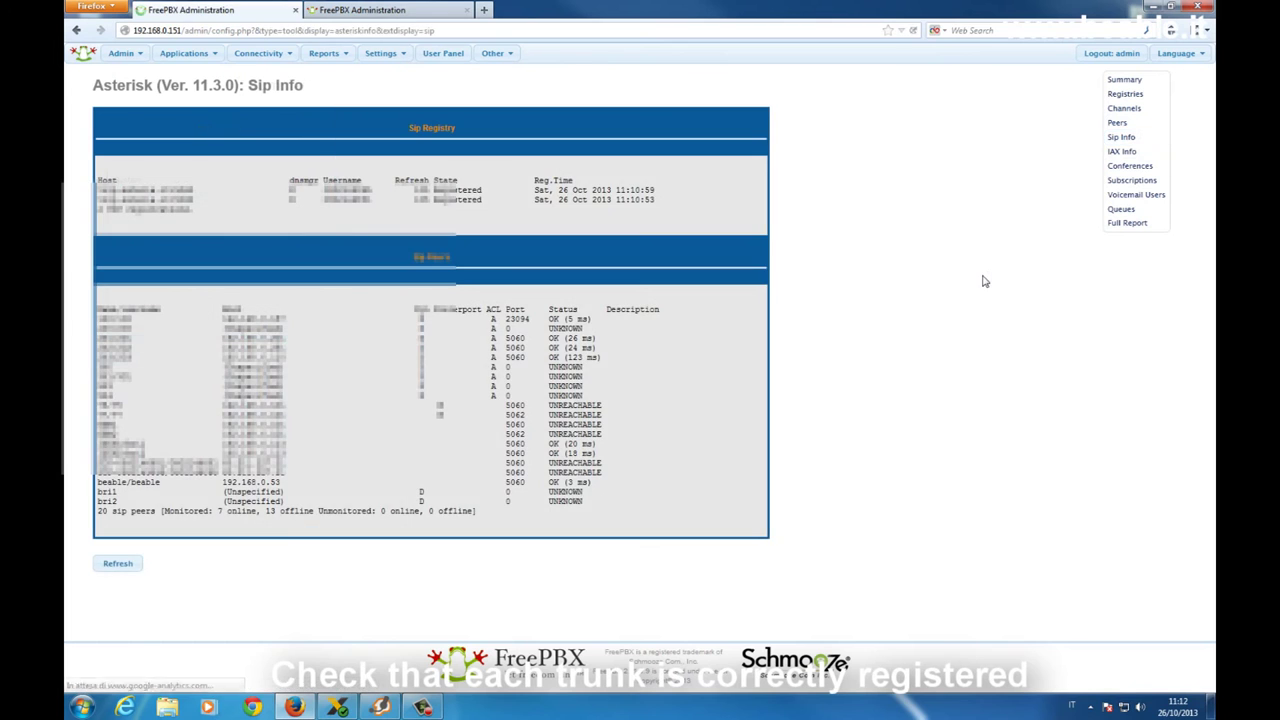
pyautogui.doubleClick(188, 483)
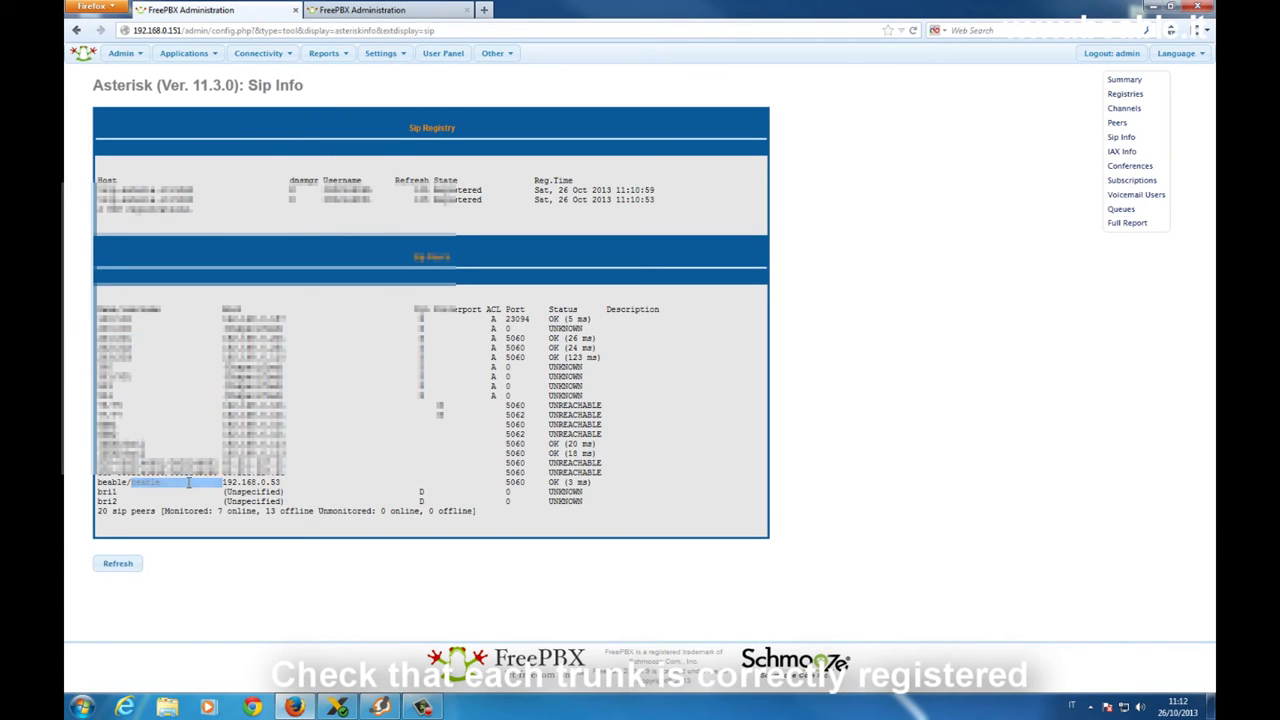
pyautogui.tripleClick(188, 483)
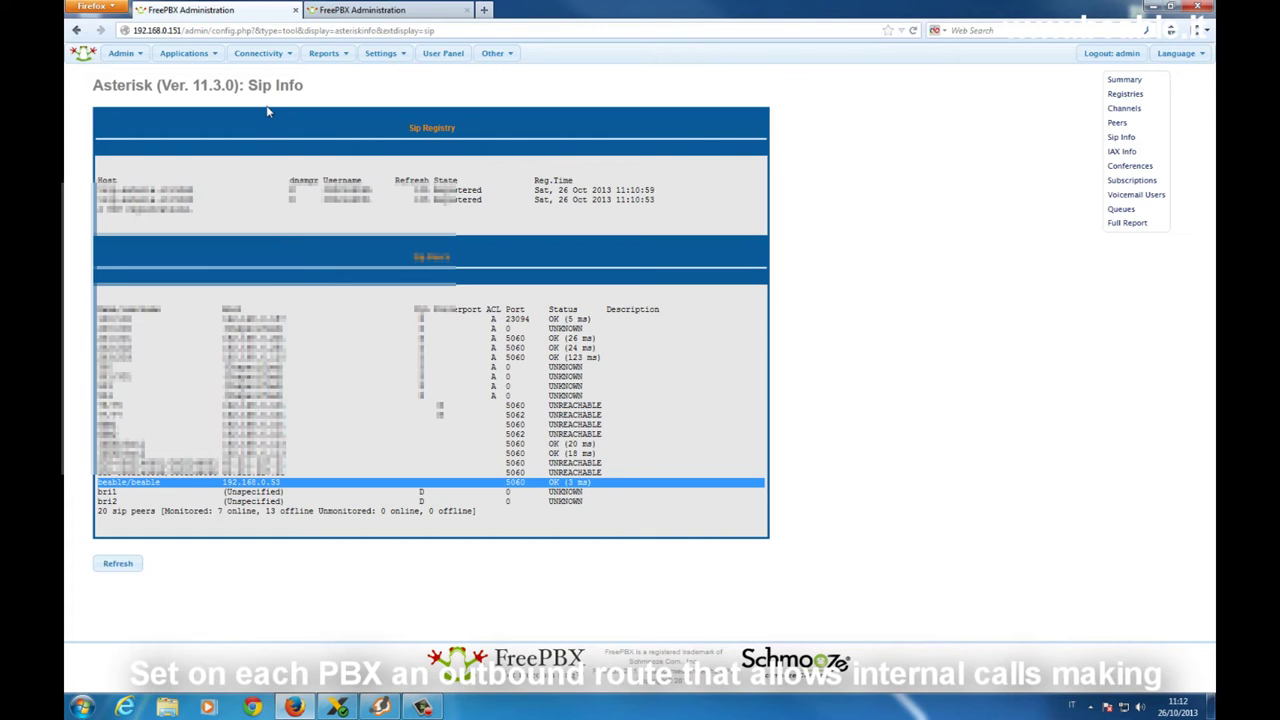
# Open the master's to_gsm outbound route and select its 8XX pattern routed to beable2gsm
pyautogui.moveTo(265, 66)
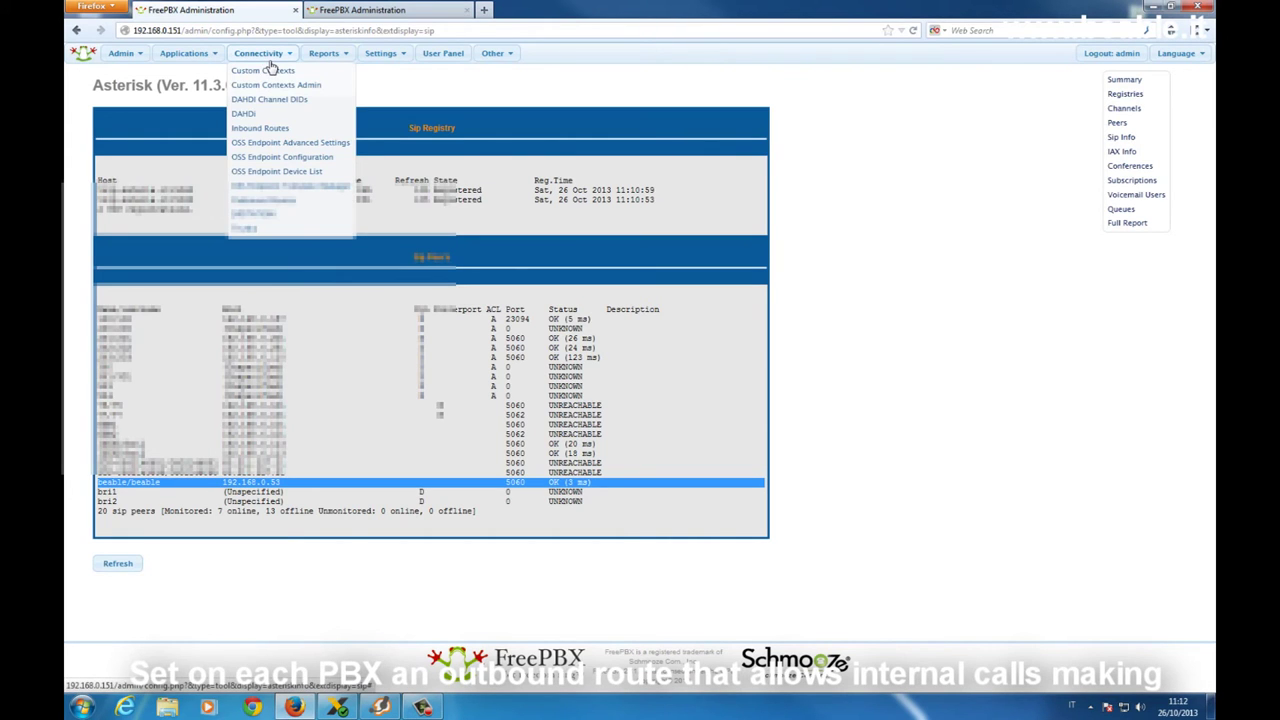
pyautogui.click(272, 200)
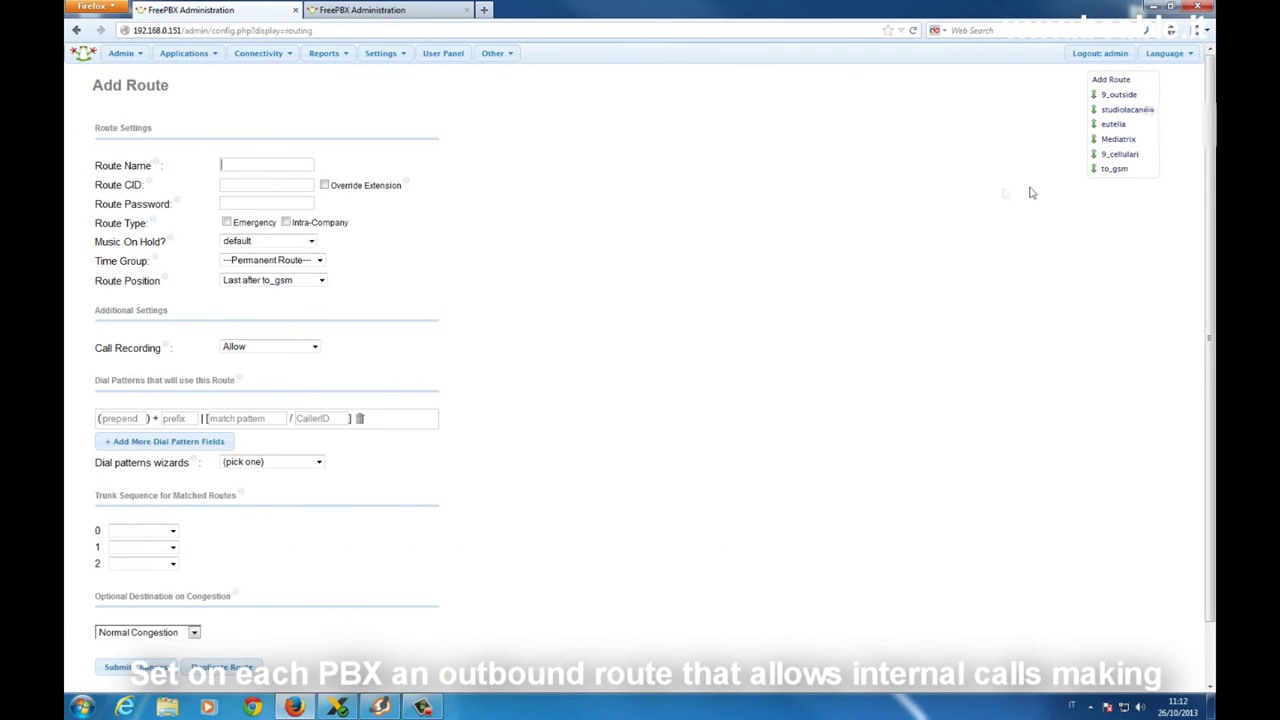
pyautogui.click(1127, 174)
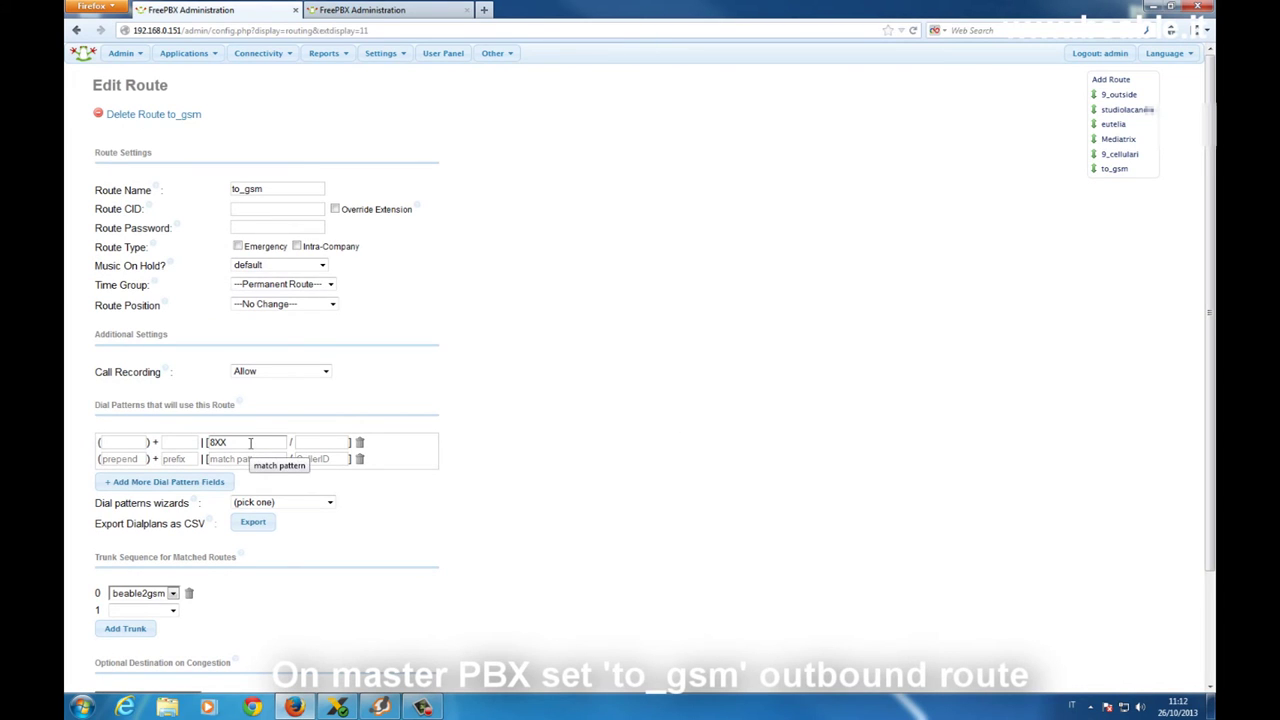
pyautogui.moveTo(250, 443); pyautogui.dragTo(196, 442)
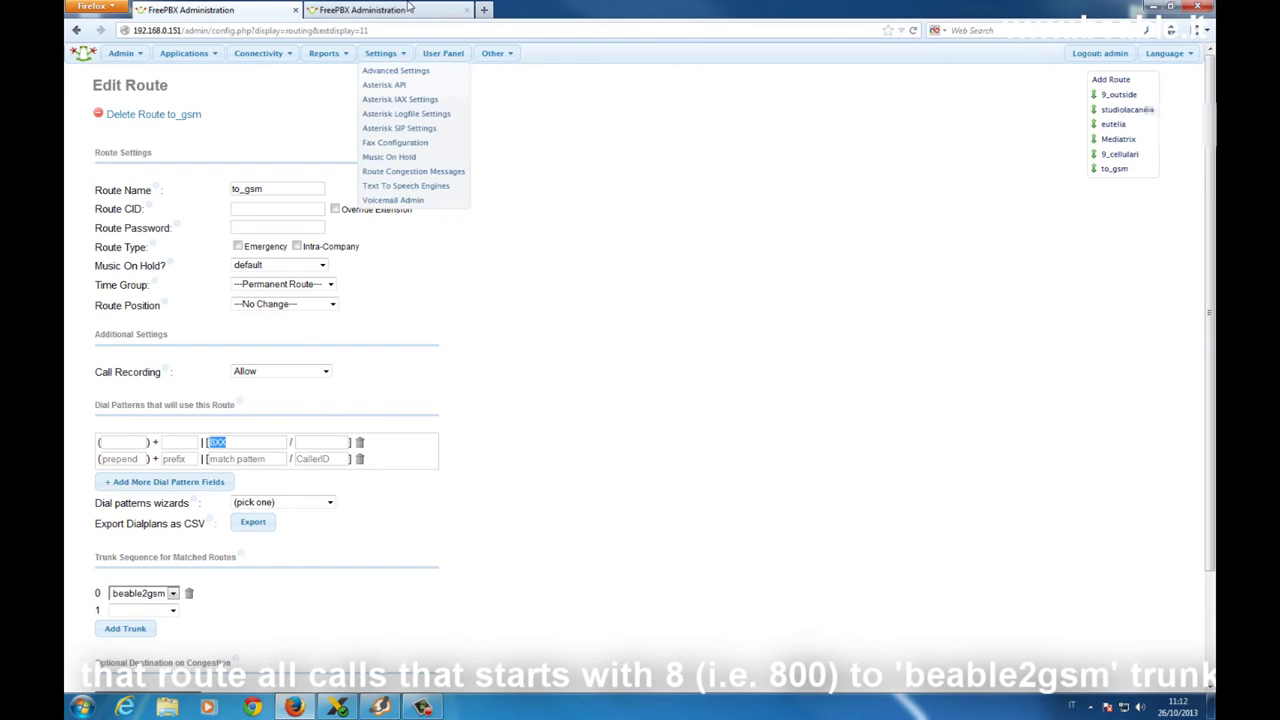
pyautogui.click(365, 10)
# Open the slave's interne route with its 1XX pattern to gsm2beable, then bring up extension 800's softphone
pyautogui.moveTo(258, 55)
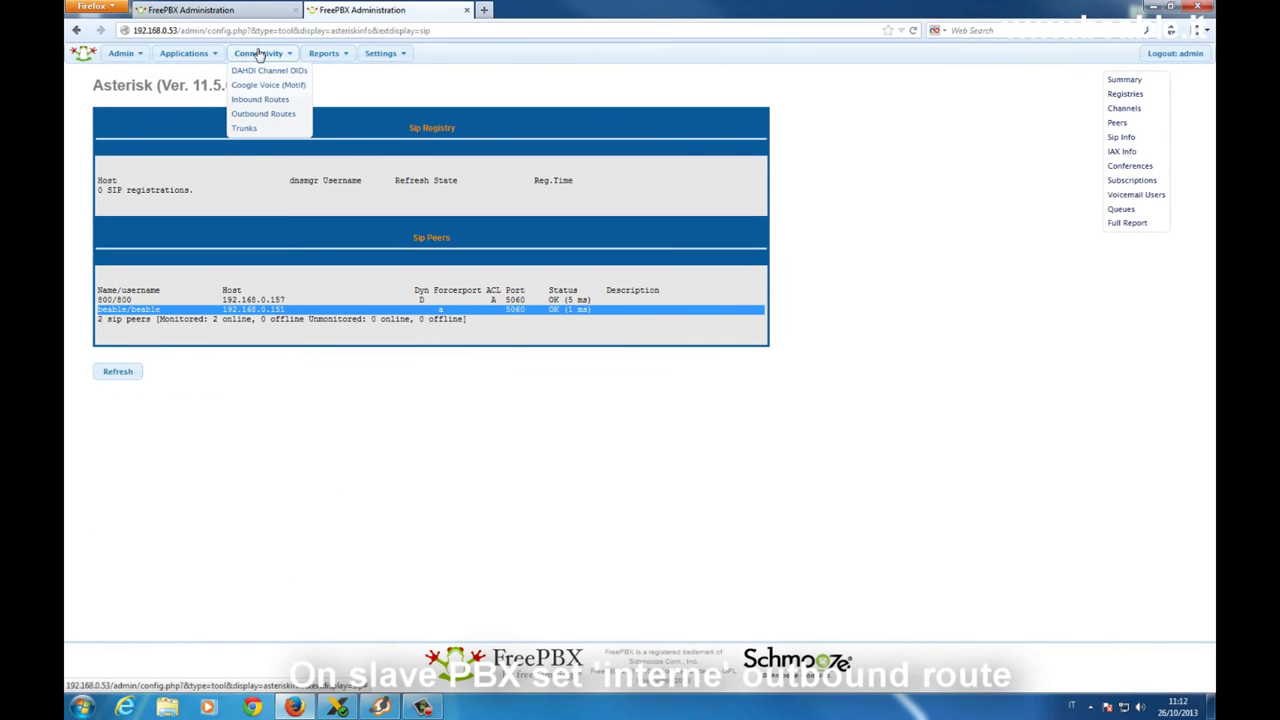
pyautogui.click(268, 110)
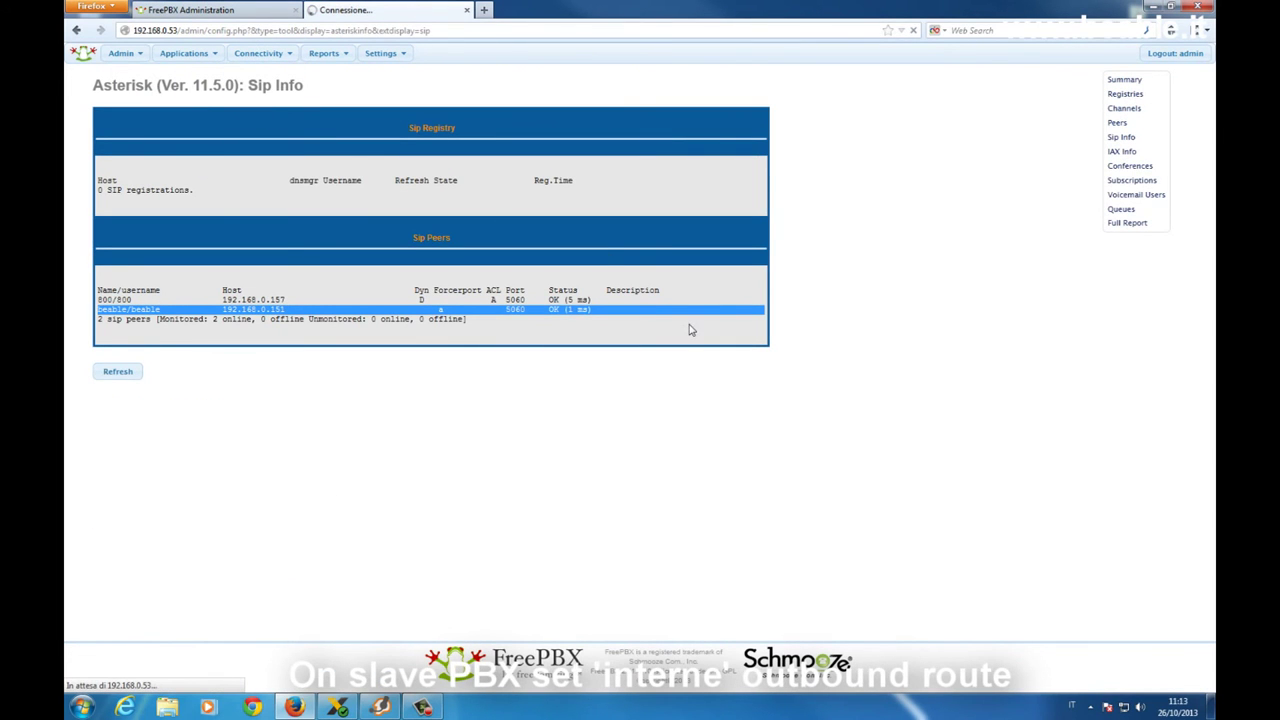
pyautogui.click(1150, 112)
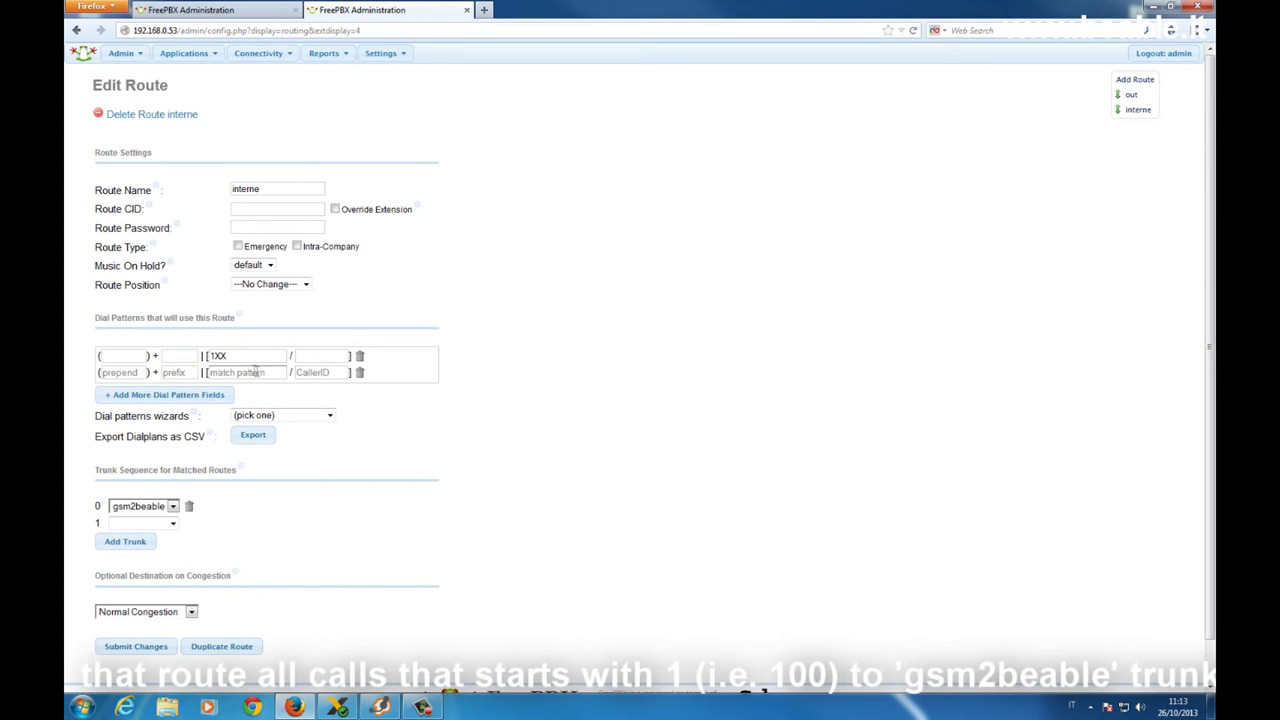
pyautogui.moveTo(237, 355); pyautogui.dragTo(198, 356)
pyautogui.click(380, 707)
pyautogui.click(1045, 60)
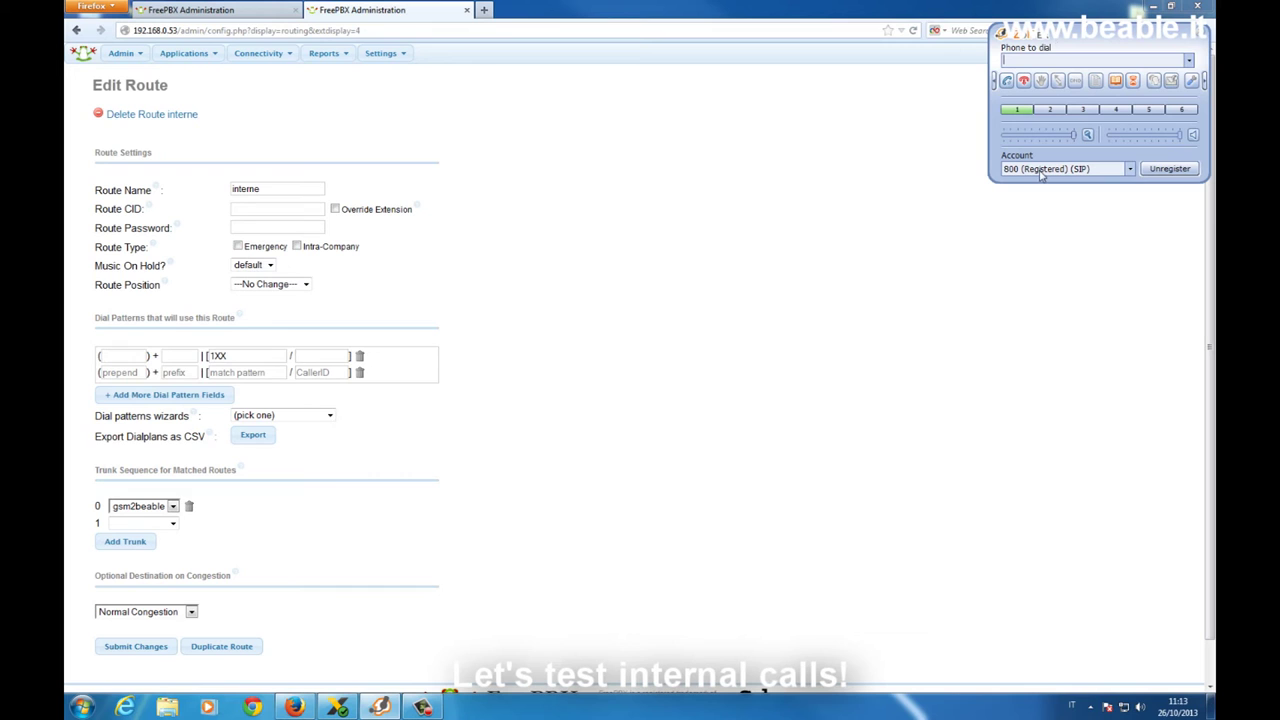
# Call extension 100 from extension 800, then end the call on both phones
pyautogui.click(337, 707)
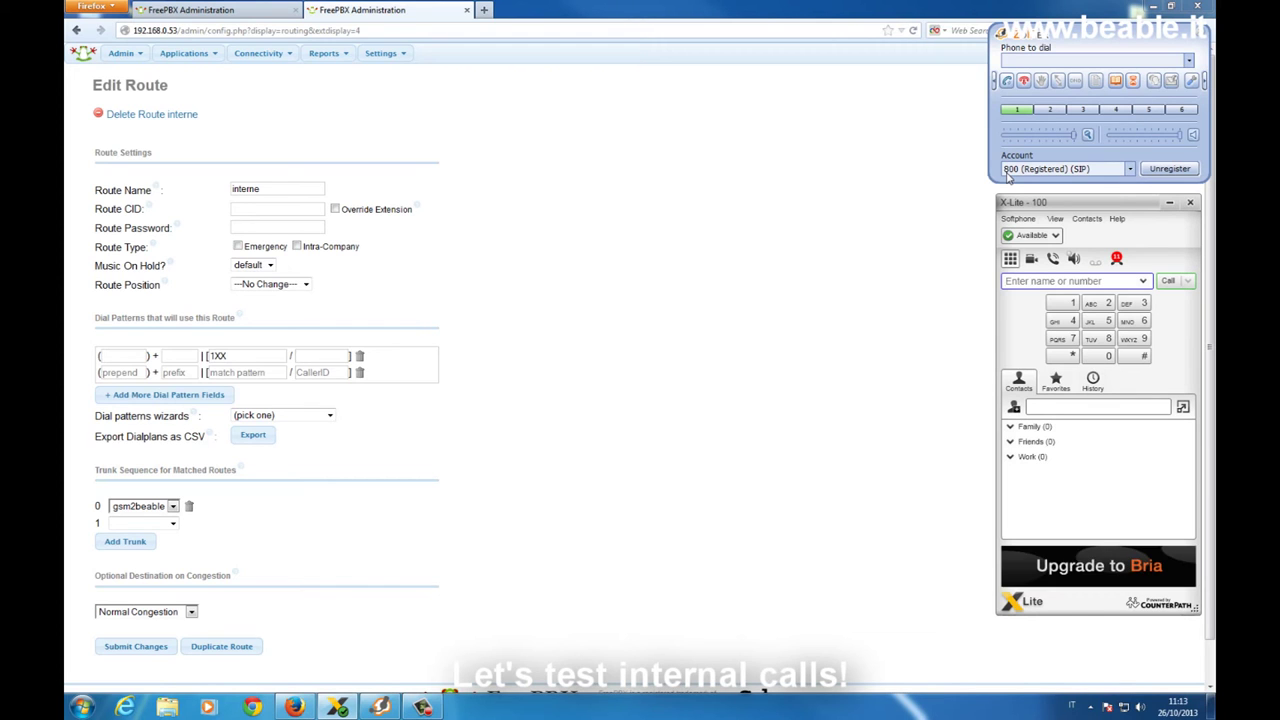
pyautogui.click(1069, 40)
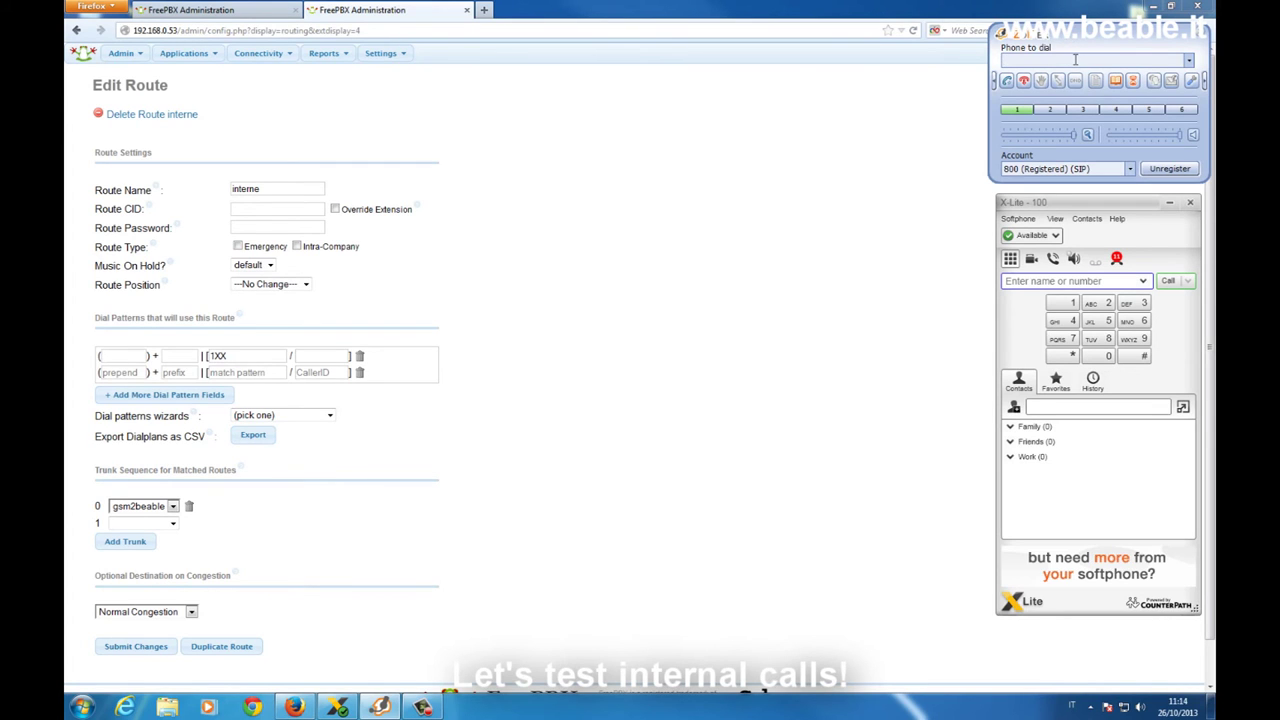
pyautogui.write('100')
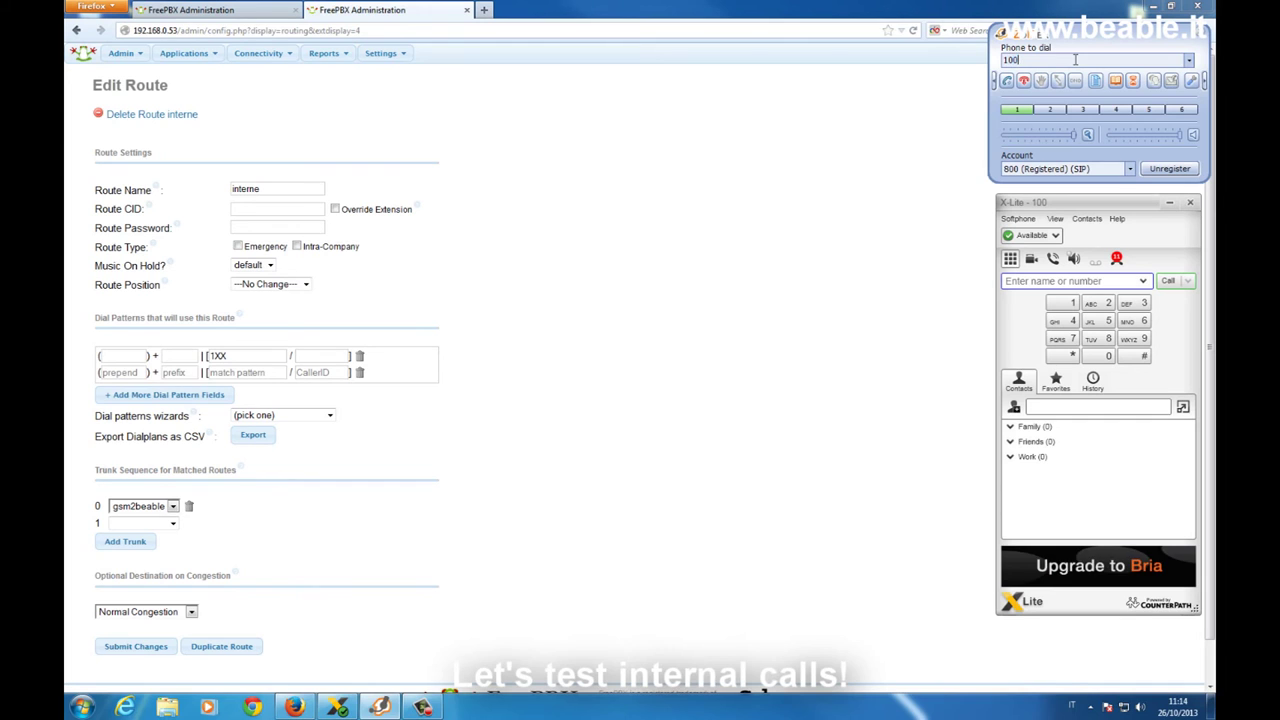
pyautogui.press('Return')
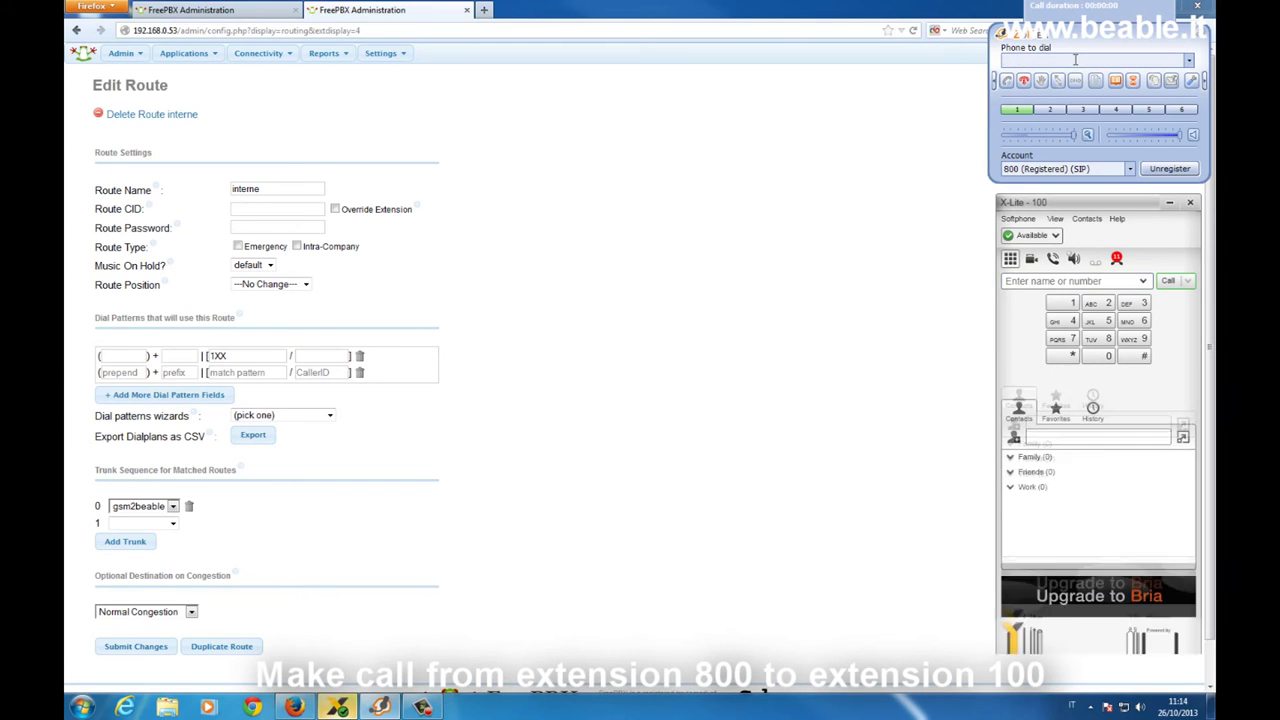
pyautogui.click(1186, 426)
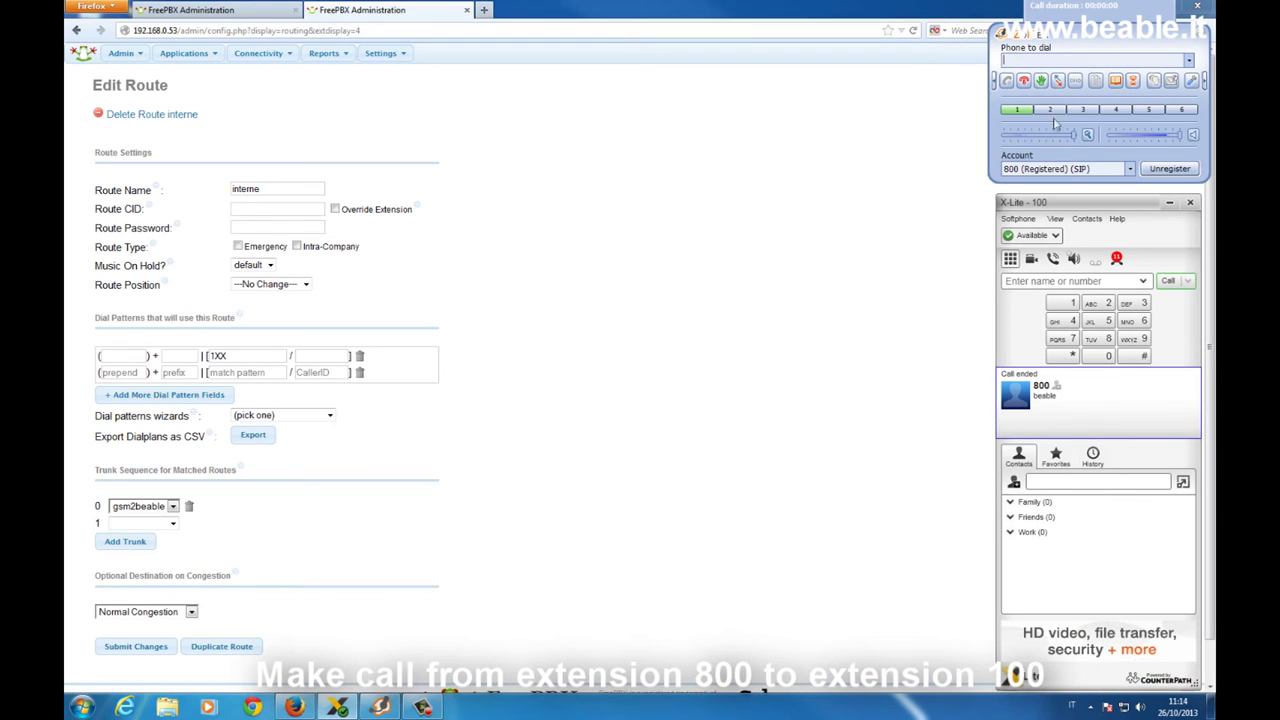
pyautogui.click(1024, 82)
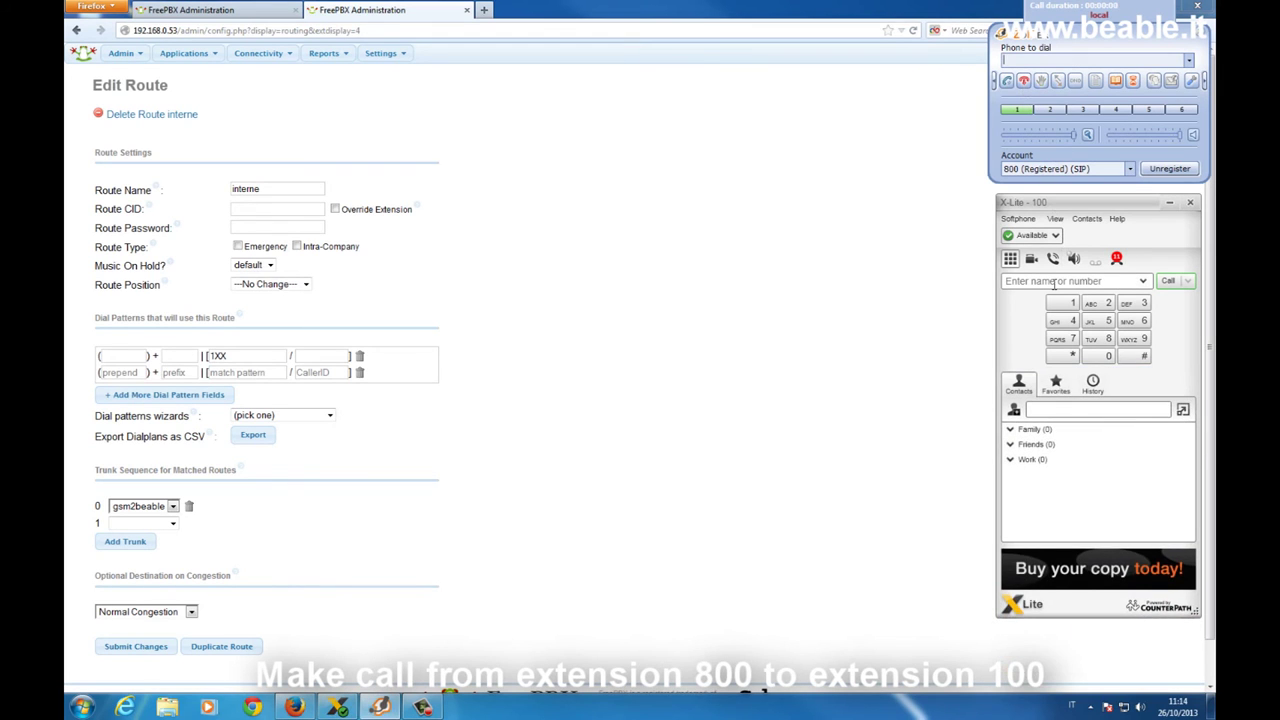
# Dial extension 800 from X-Lite extension 100, then end the call
pyautogui.click(1053, 282)
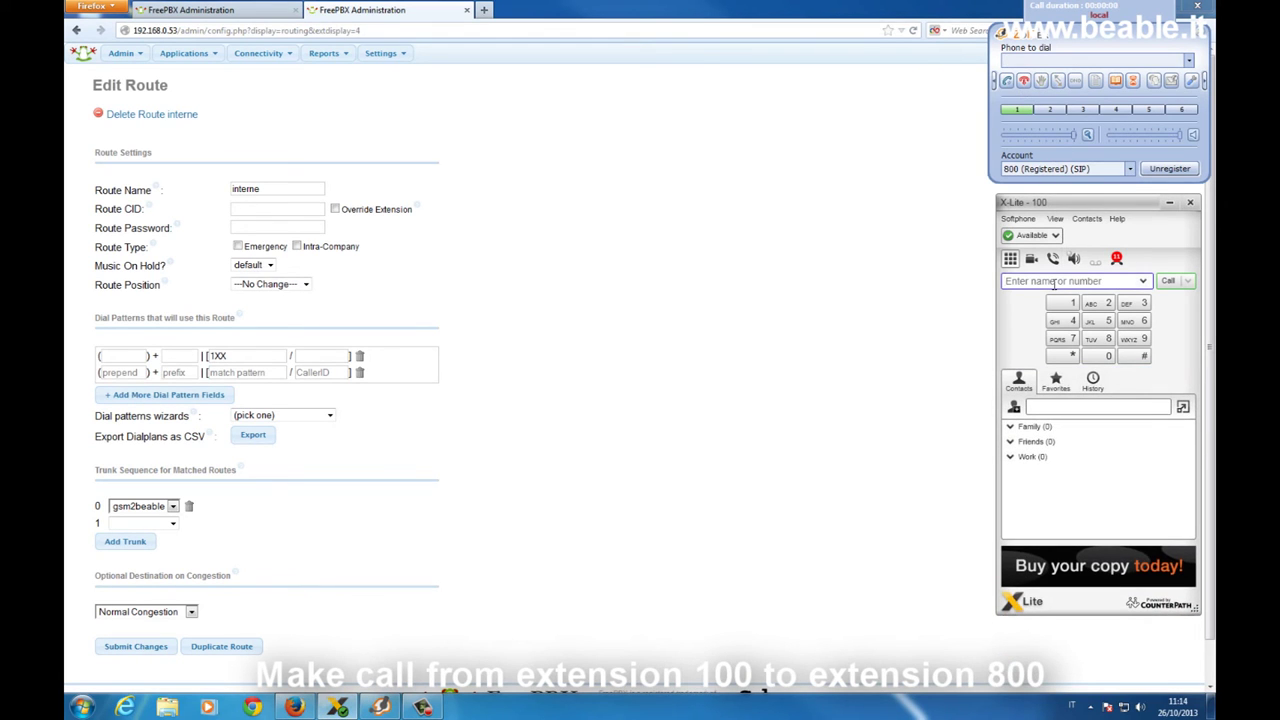
pyautogui.write('800')
pyautogui.press('Return')
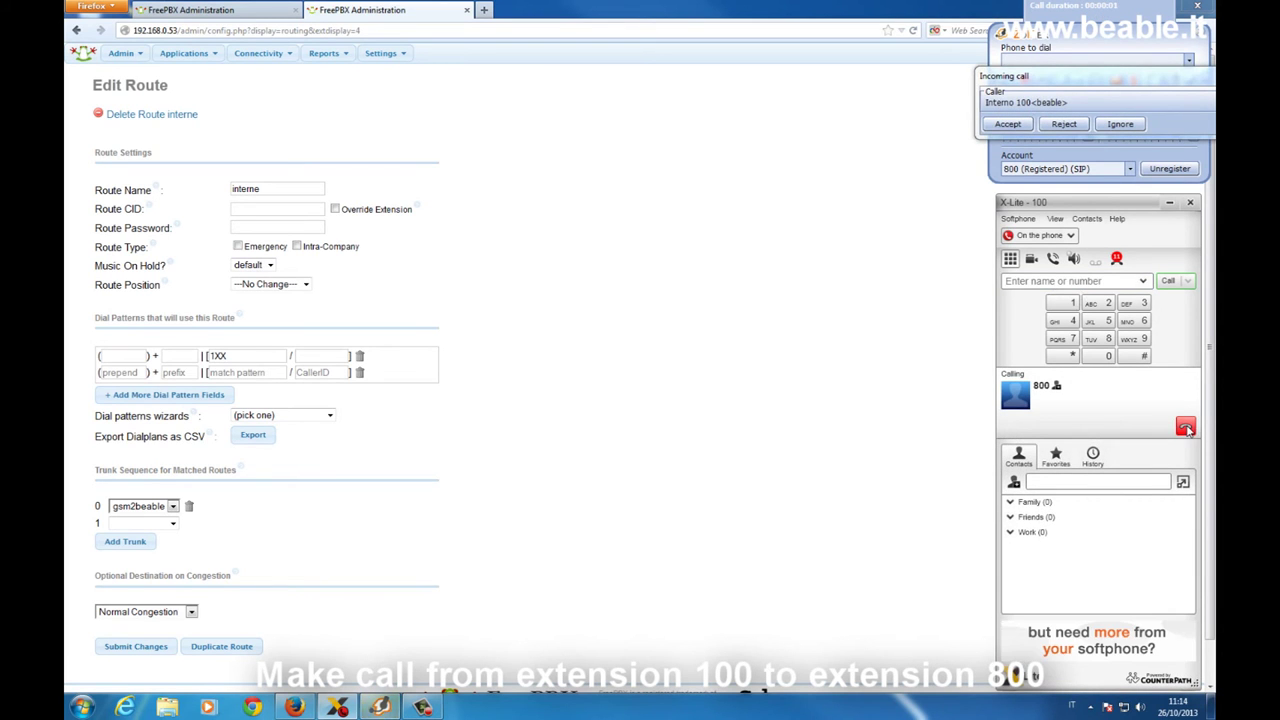
pyautogui.click(1185, 427)
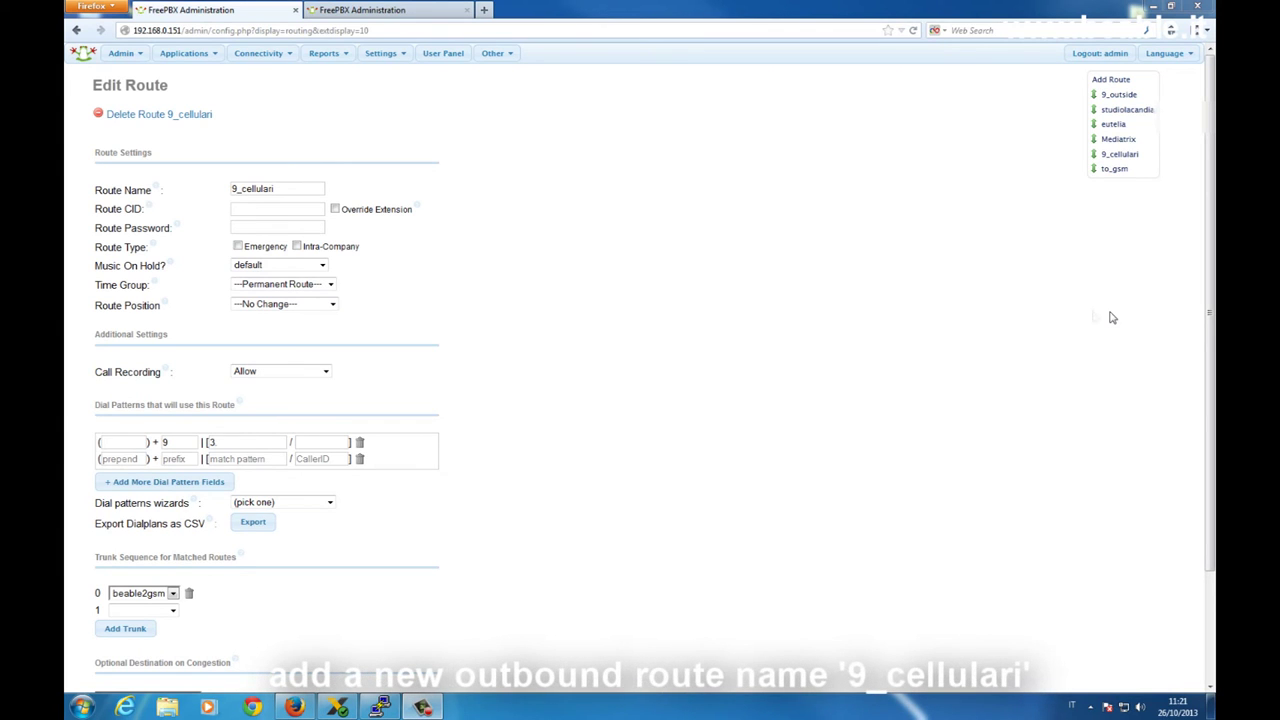
# Complete the 9_cellulari match pattern as 3. and bring X-Lite extension 100 forward
pyautogui.click(219, 447)
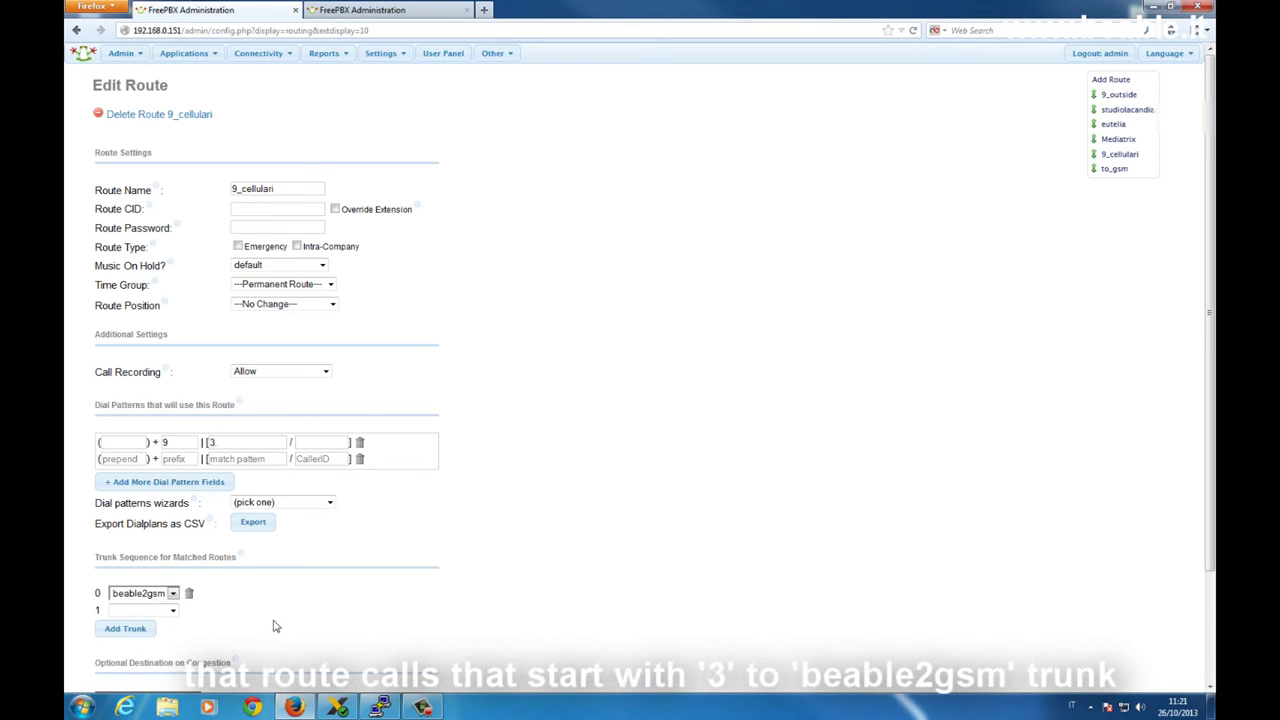
pyautogui.write('.')
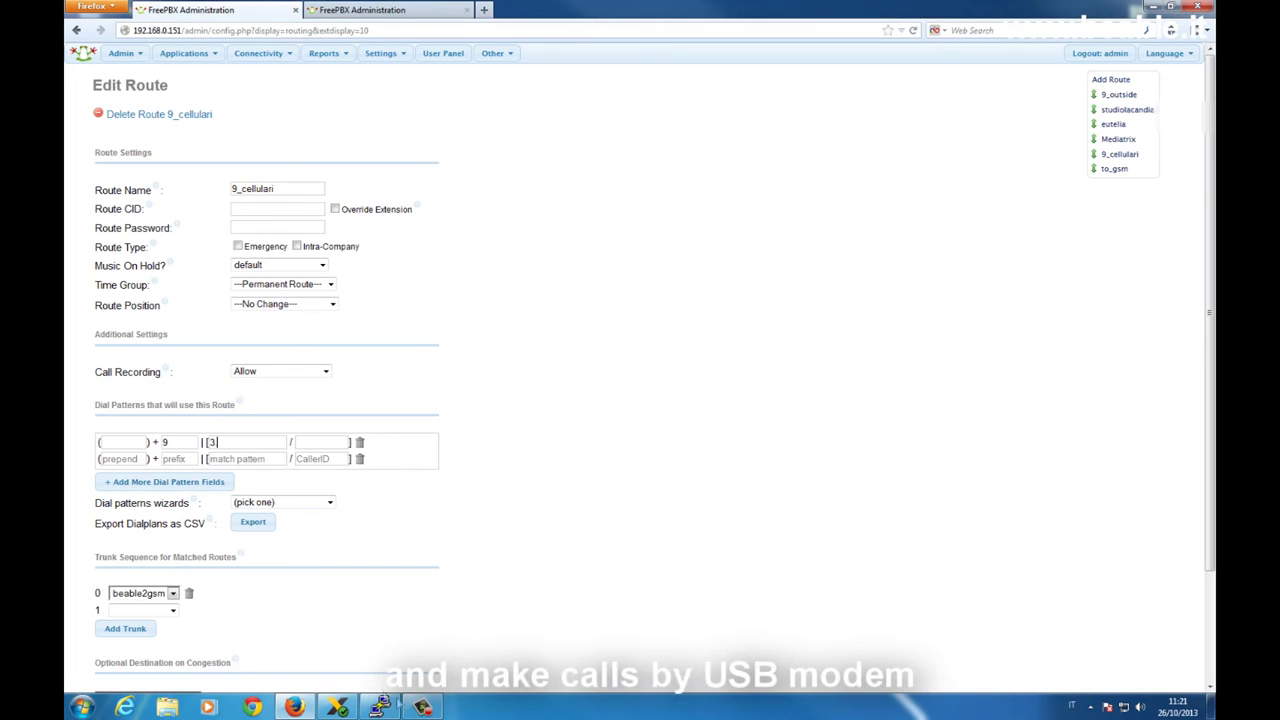
pyautogui.click(337, 707)
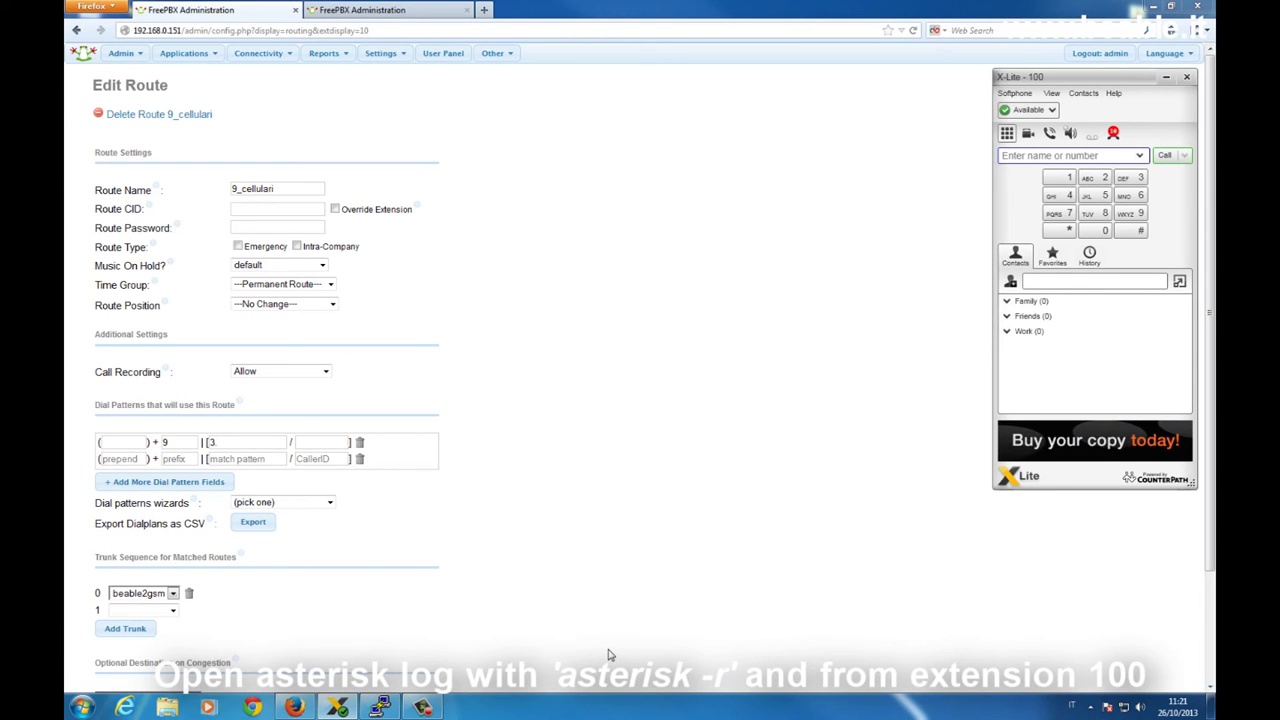
# Attach to the master's Asterisk console and set core verbose 10
pyautogui.click(380, 707)
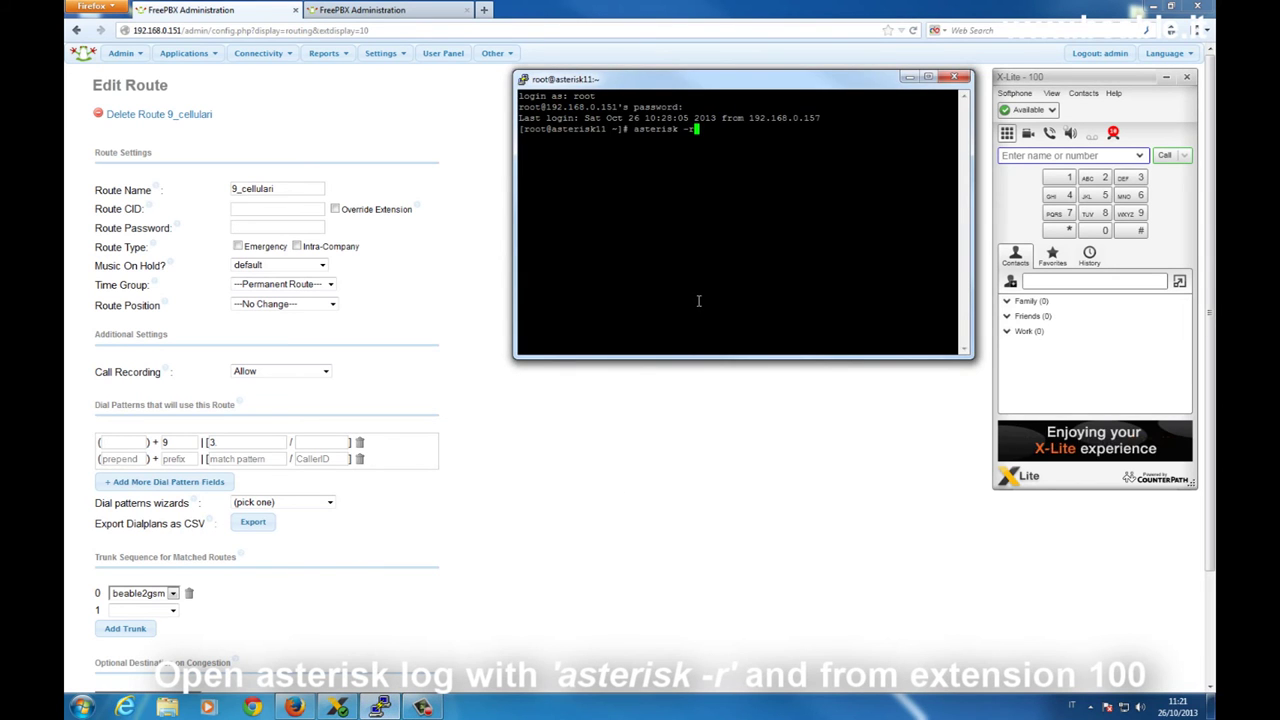
pyautogui.press('Return')
pyautogui.write('core set verbose 10')
pyautogui.press('Return')
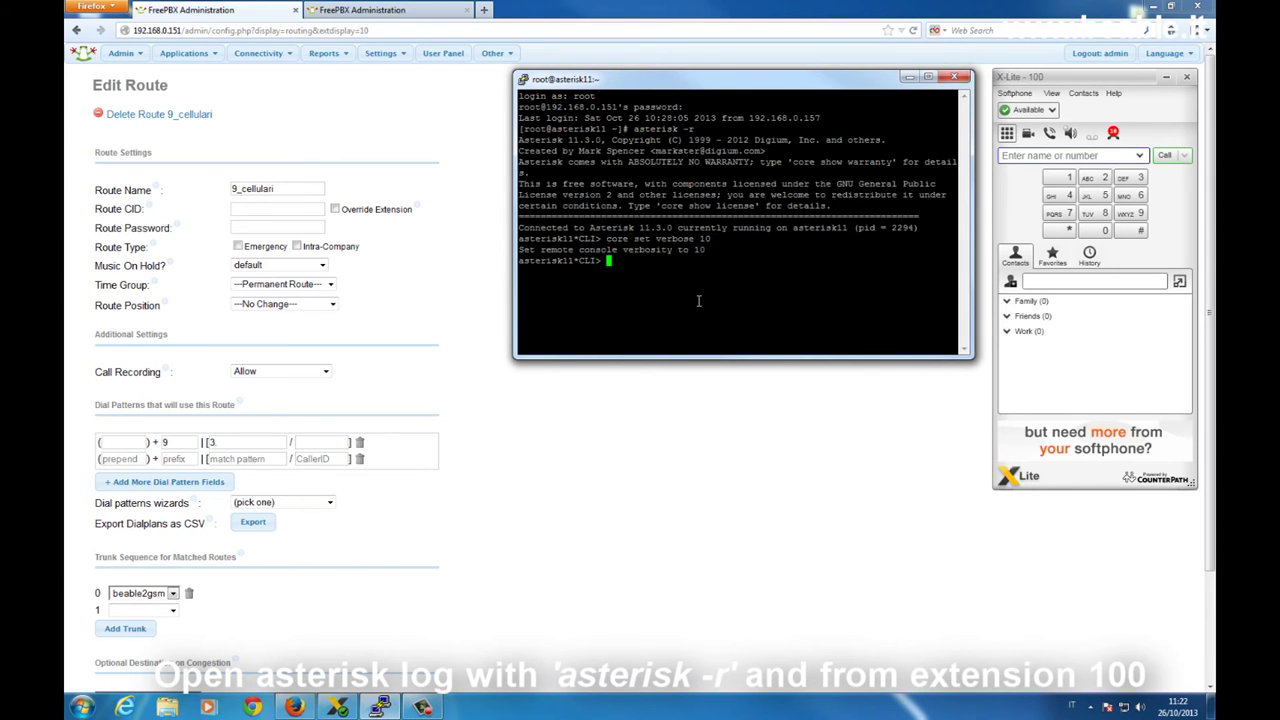
# Dial the 9-prefixed mobile test number from X-Lite through the GSM route, then hang up
pyautogui.click(1026, 156)
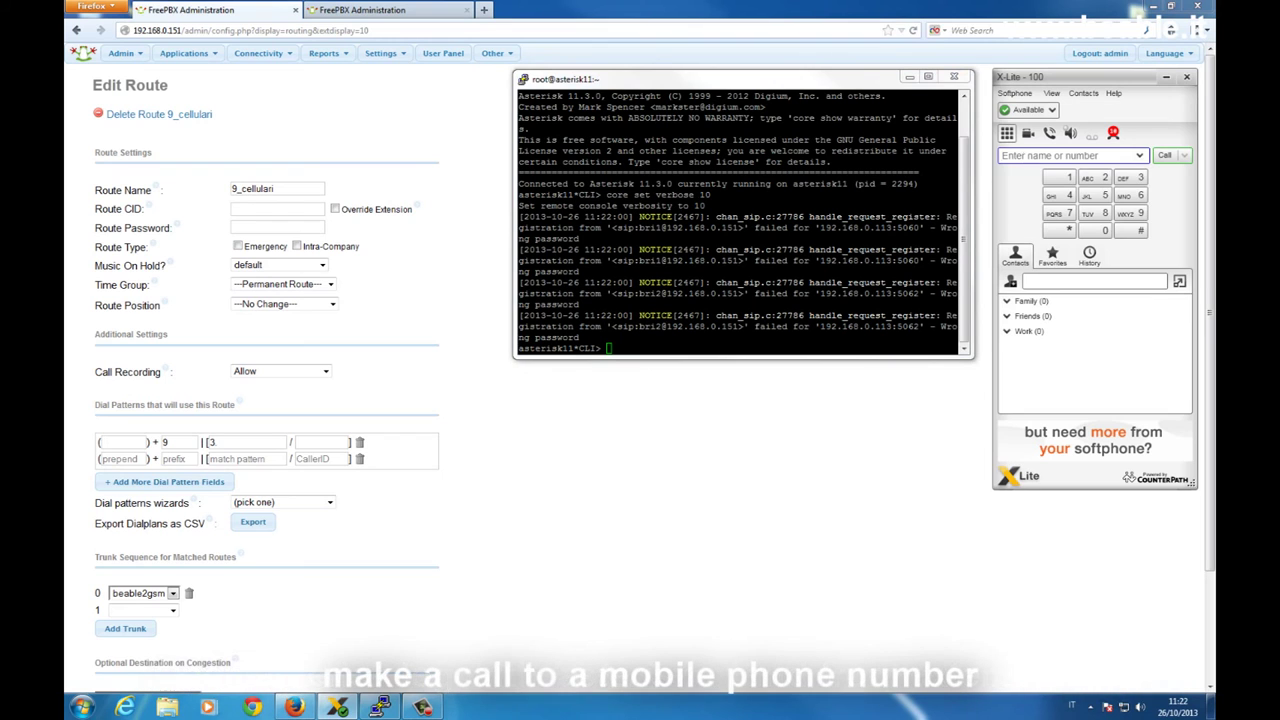
pyautogui.write('9340')
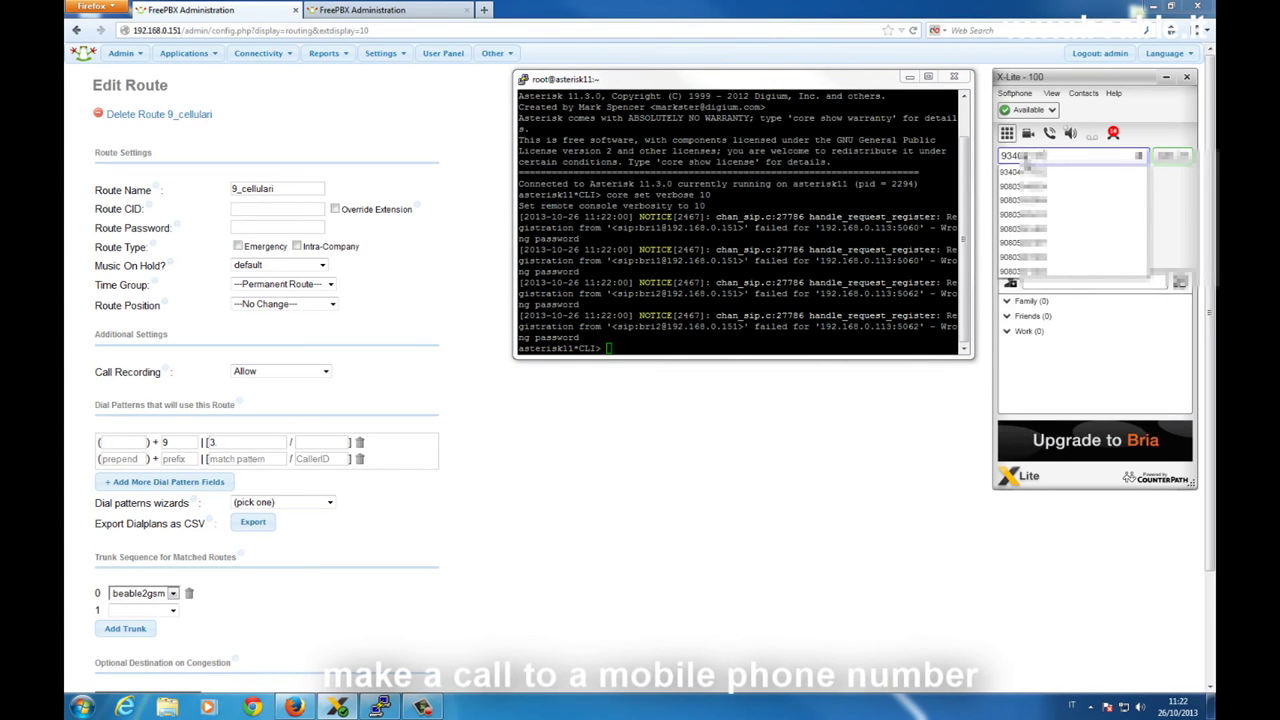
pyautogui.write('2')
pyautogui.press('Return')
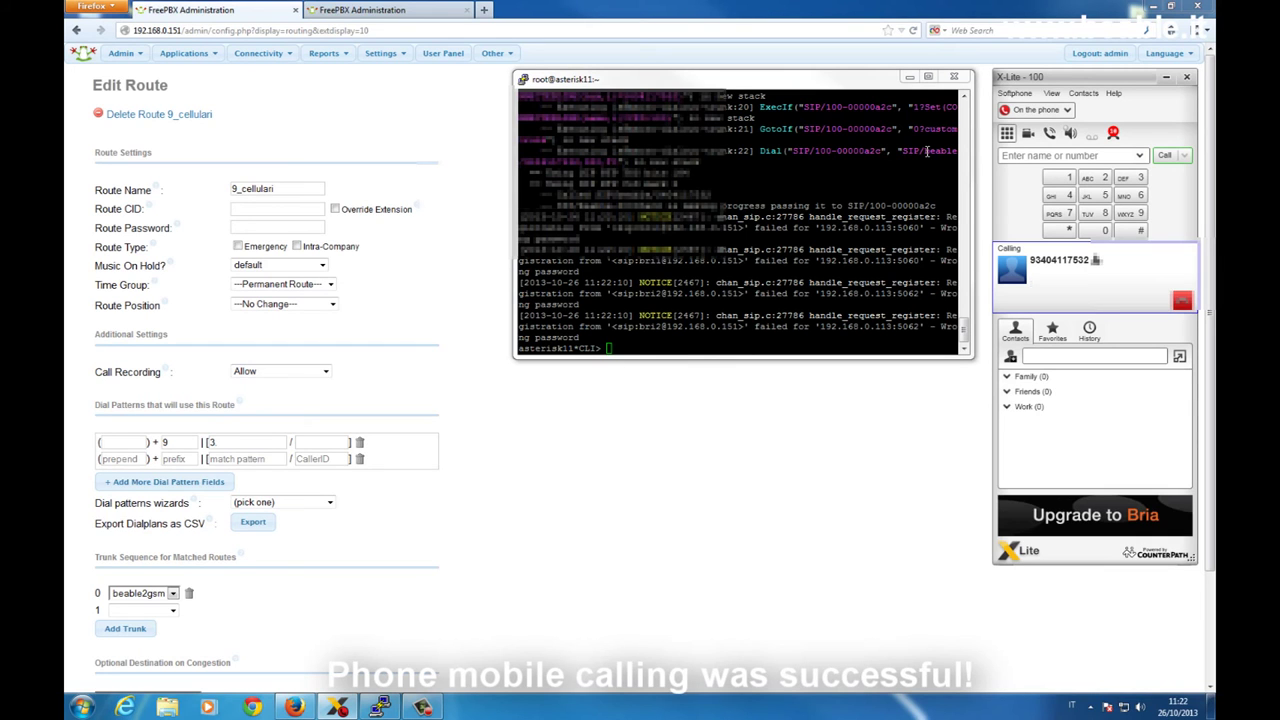
pyautogui.click(1183, 302)
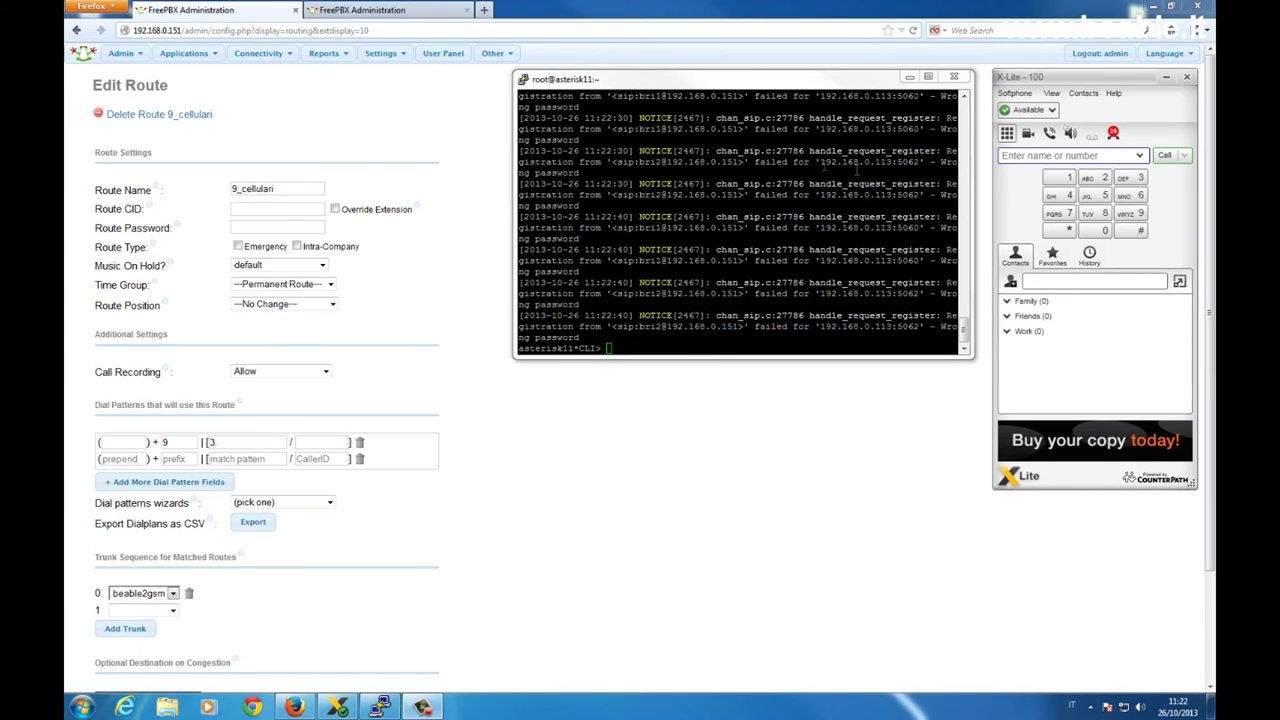
# Exit the Asterisk console and the root shell to close PuTTY
pyautogui.click(741, 197)
pyautogui.write('cxit')
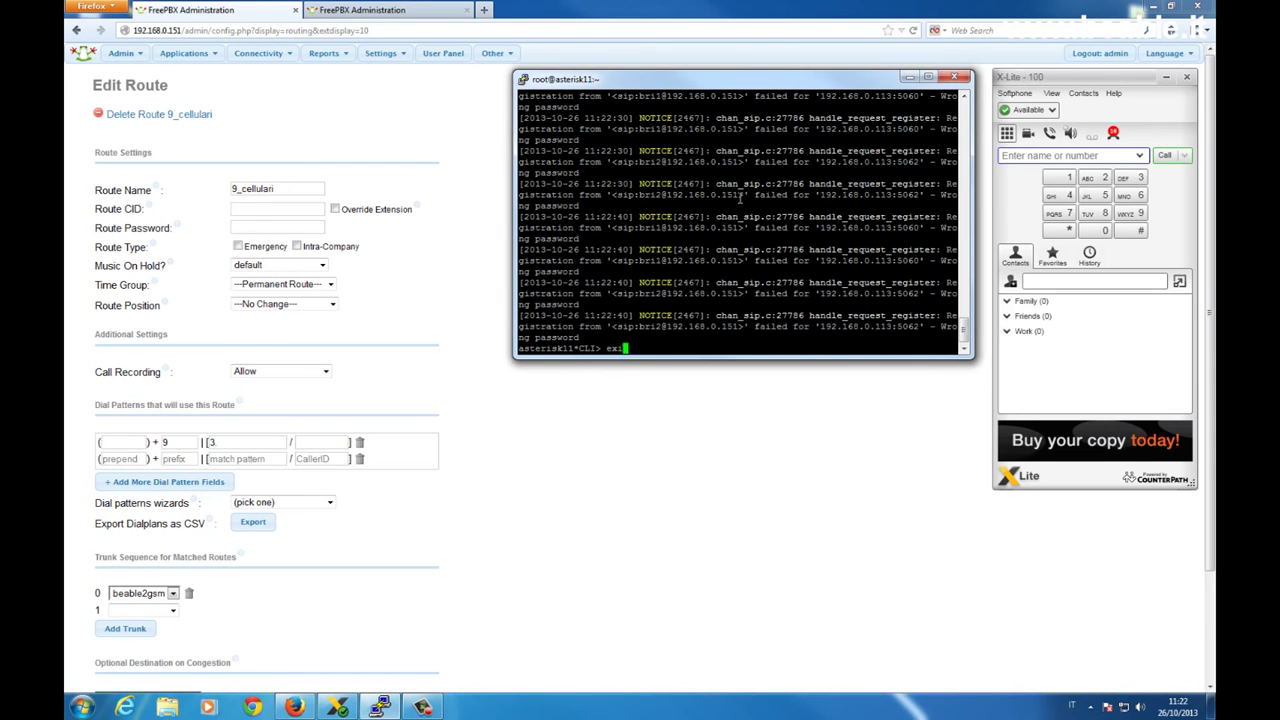
pyautogui.press('Return')
pyautogui.write('exit')
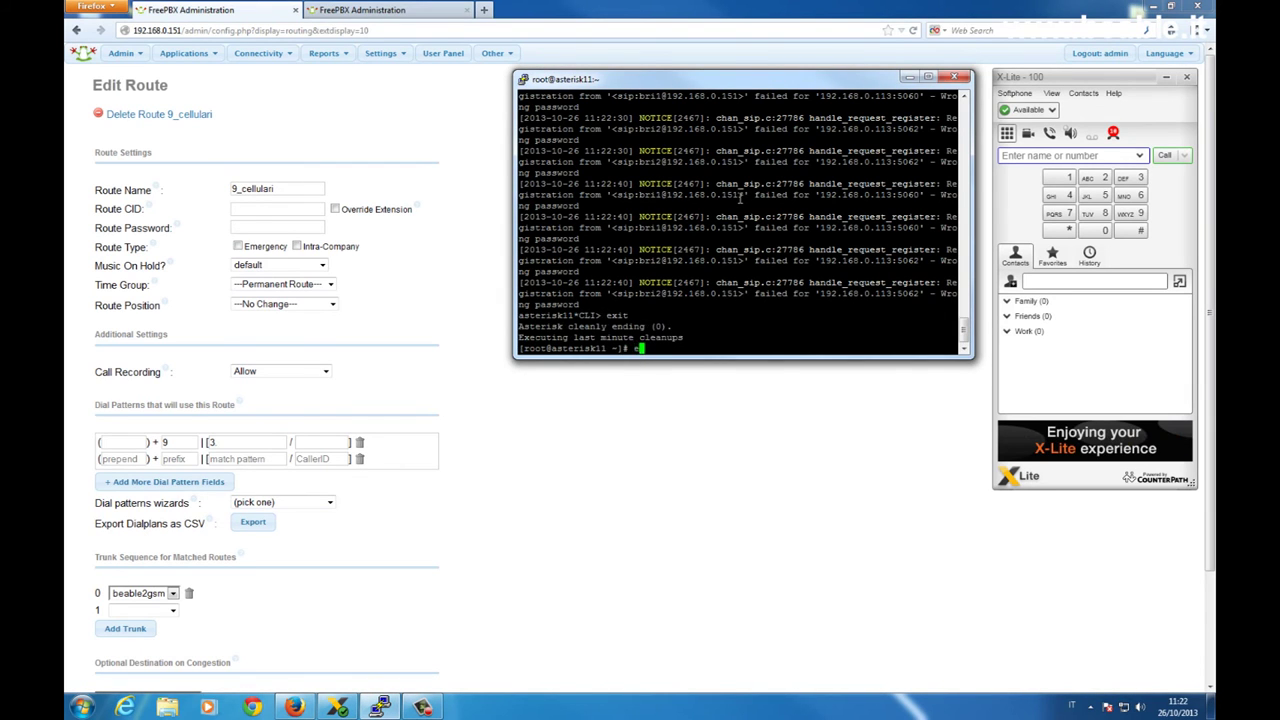
pyautogui.press('Return')
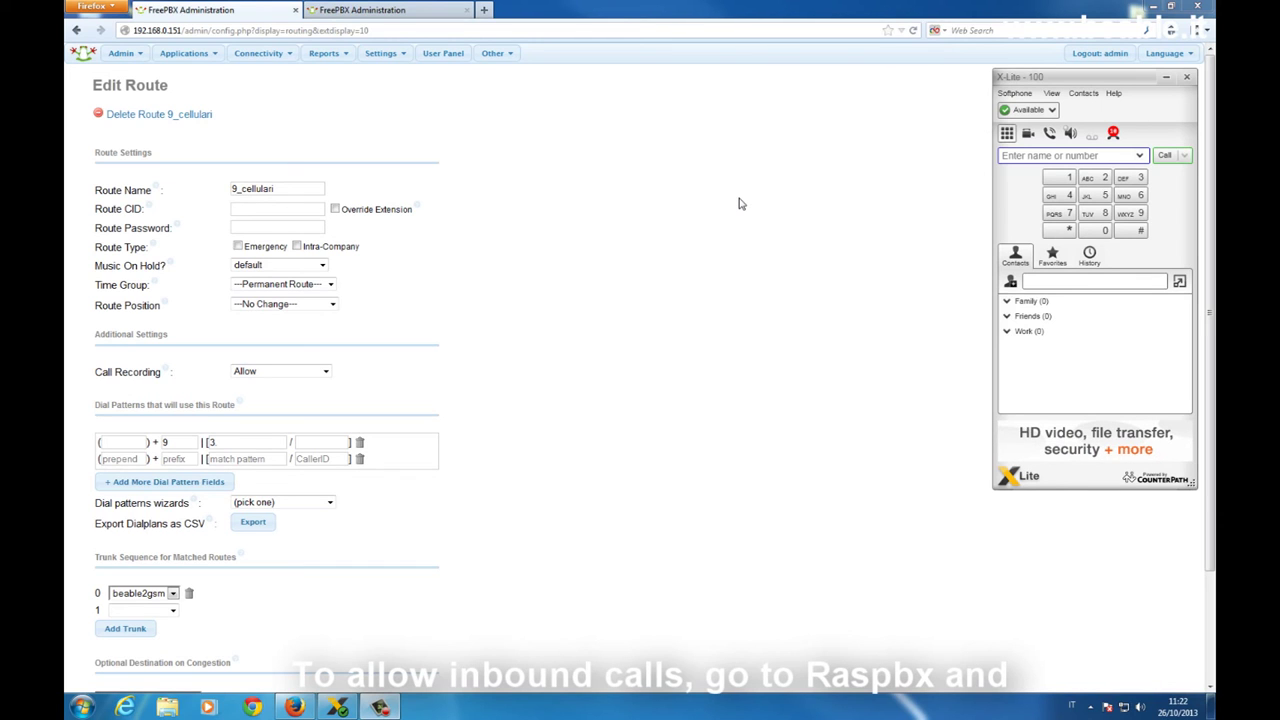
# On the RasPBX, review the any DID / any CID inbound route to ring group interno <600>, then open Ring Groups
pyautogui.click(438, 9)
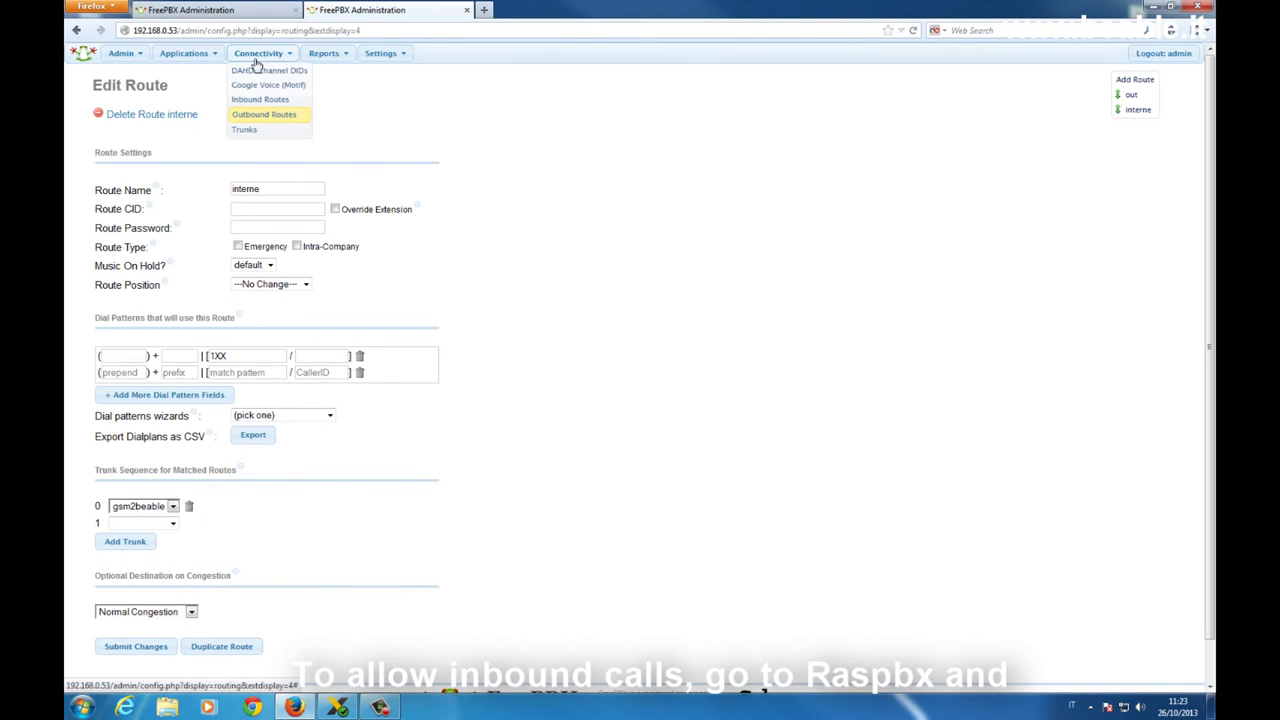
pyautogui.click(260, 99)
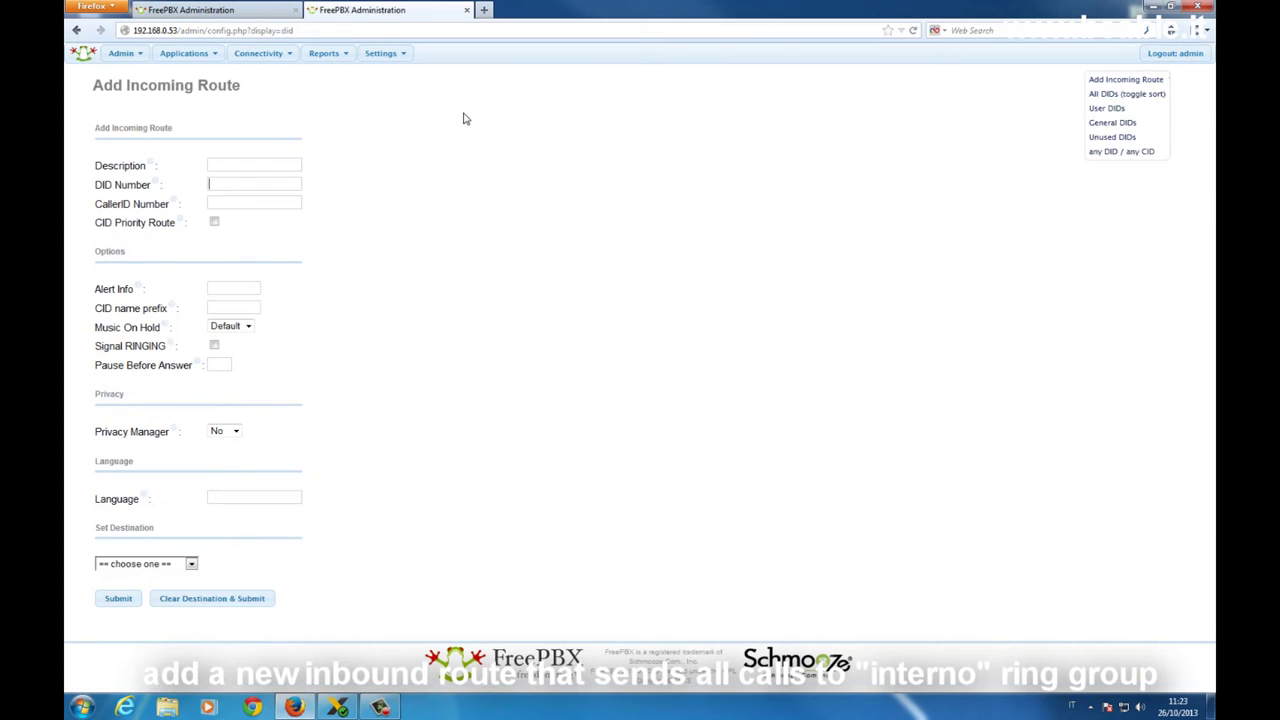
pyautogui.click(1150, 153)
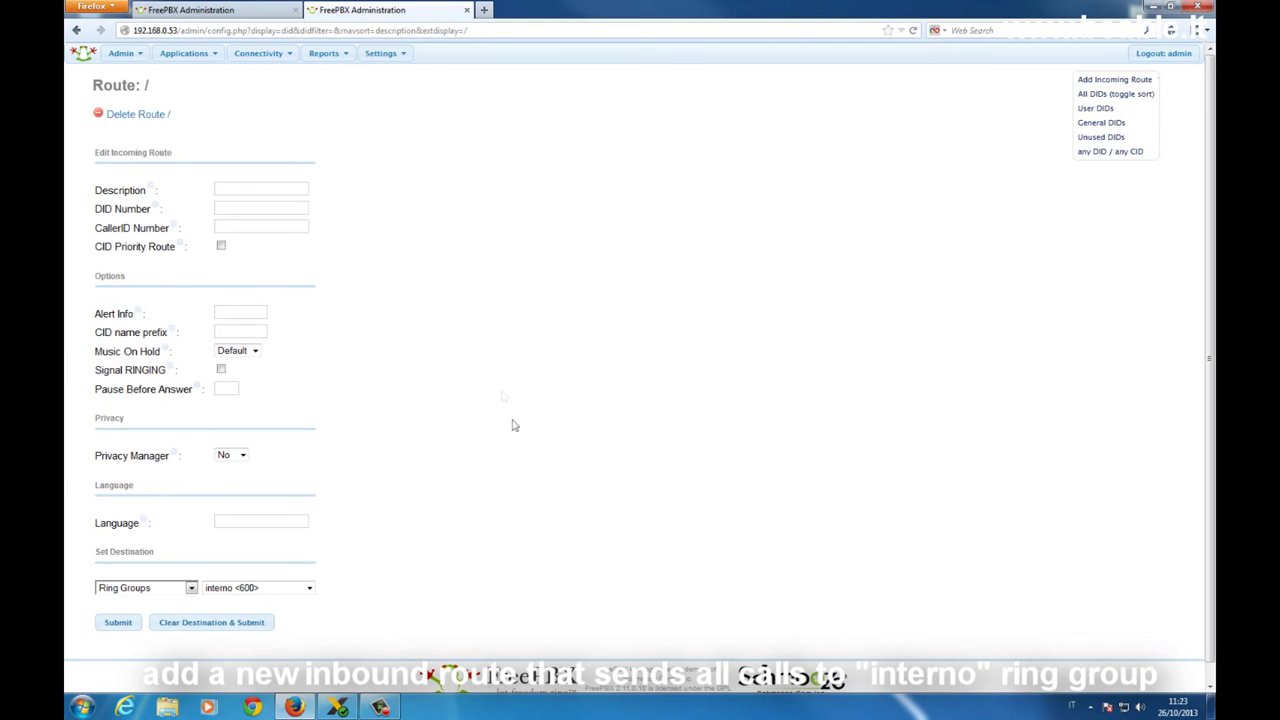
pyautogui.click(186, 53)
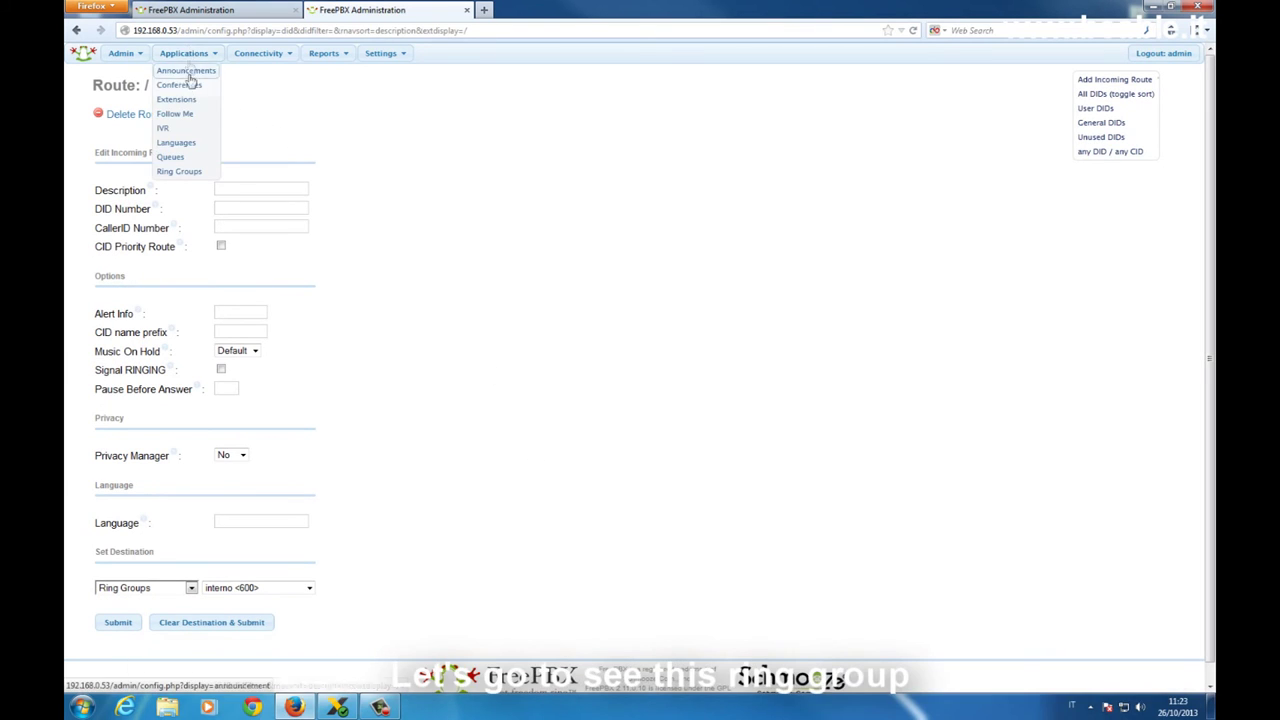
pyautogui.click(199, 171)
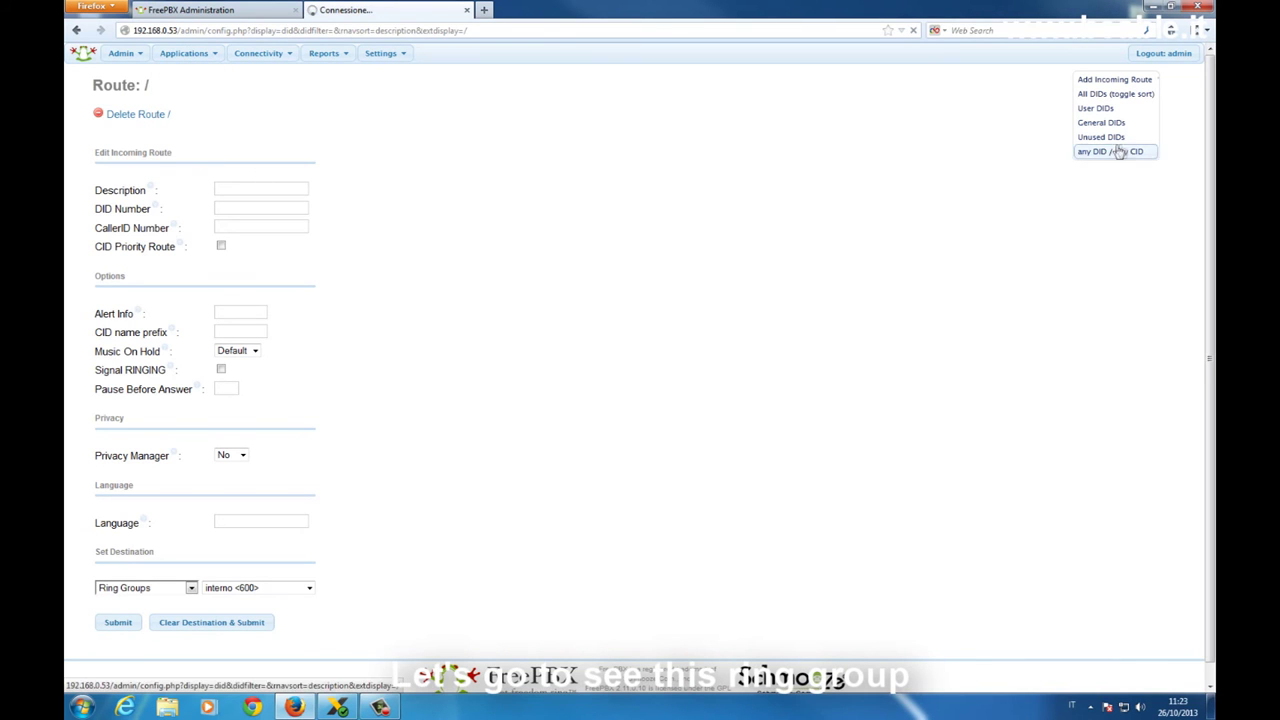
# Open ring group interno (600), set to ringall for 20 seconds with extension list 100#
pyautogui.click(1122, 94)
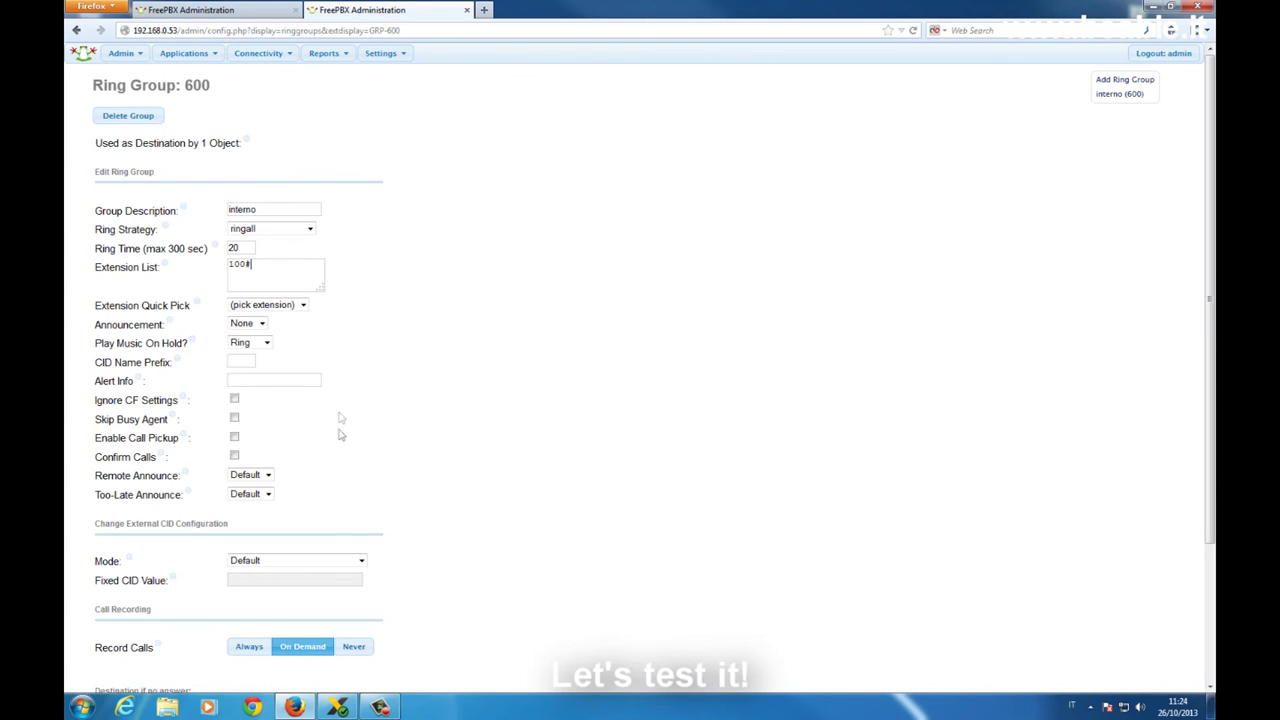
# Launch PuTTY, connect to 192.168.0.53 and log in as root
pyautogui.click(1155, 6)
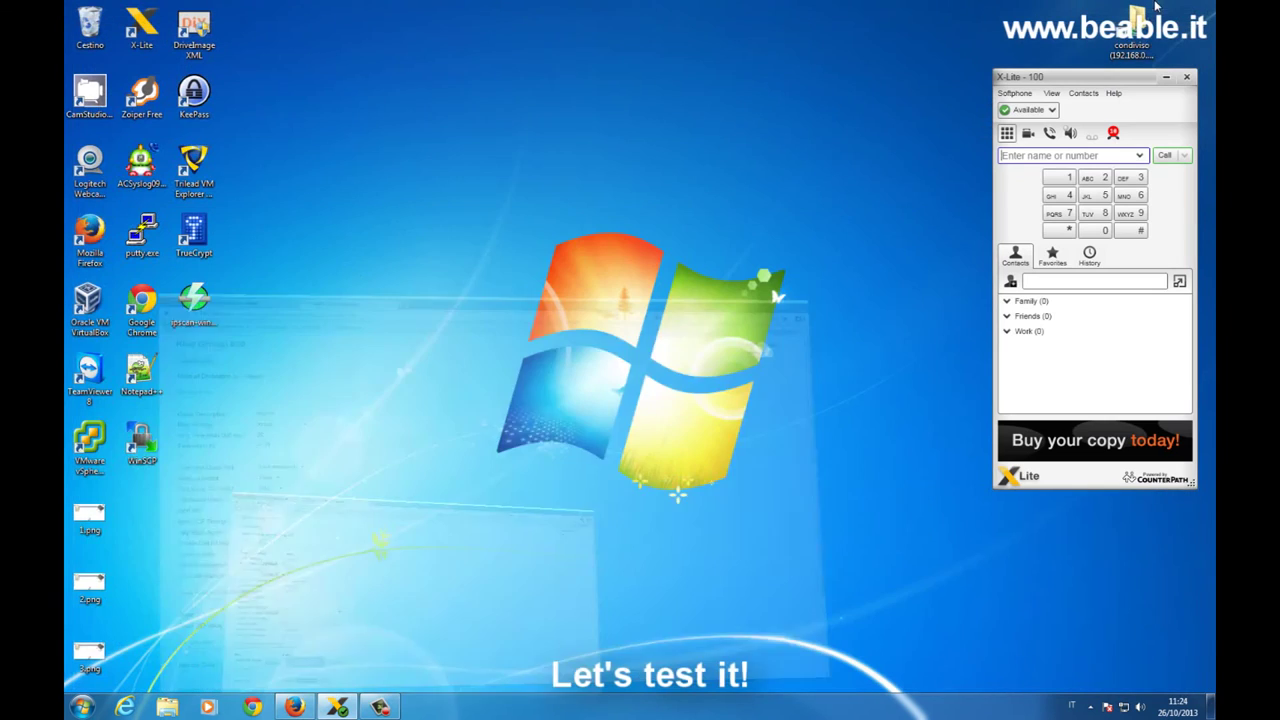
pyautogui.doubleClick(143, 253)
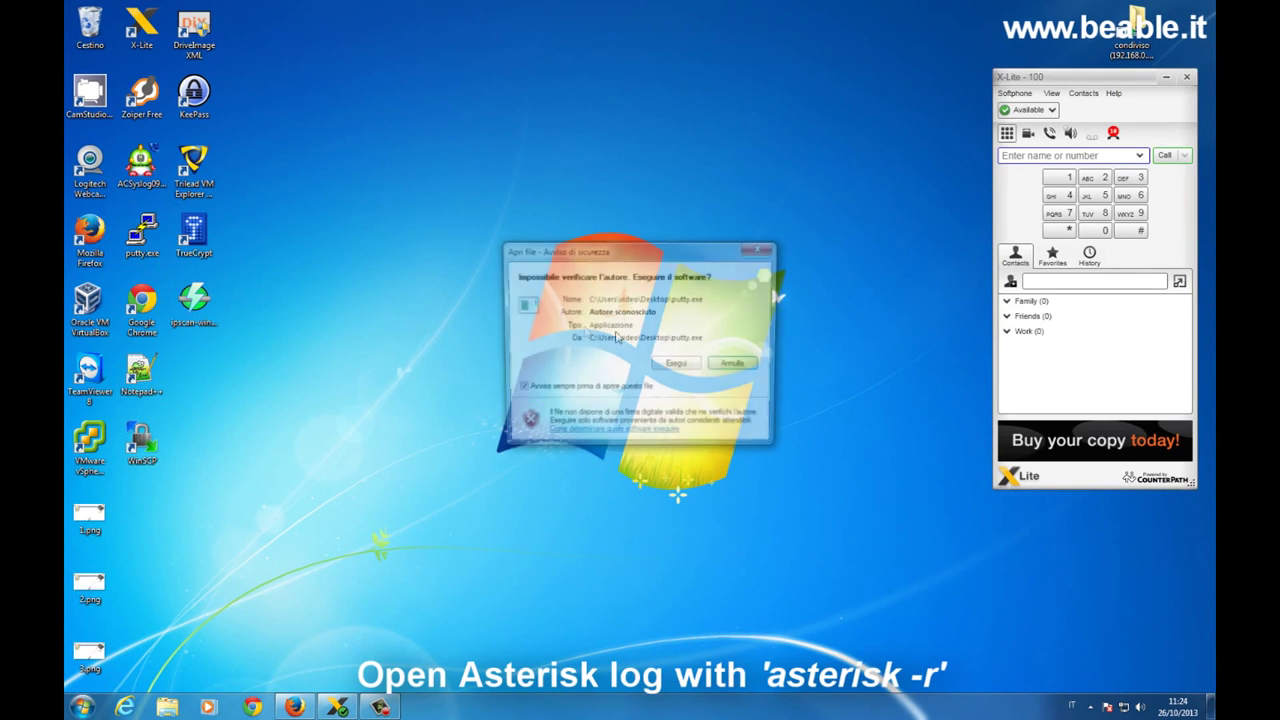
pyautogui.click(689, 367)
pyautogui.write('1')
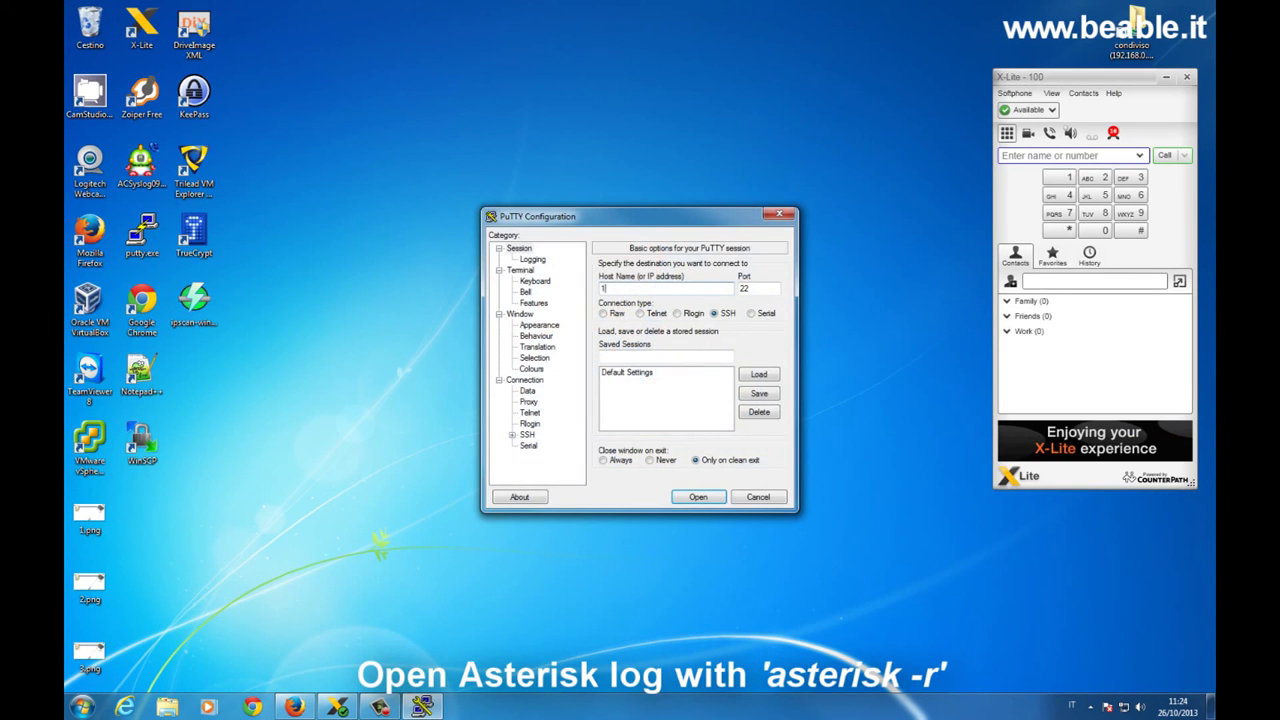
pyautogui.write('92.168.0.53')
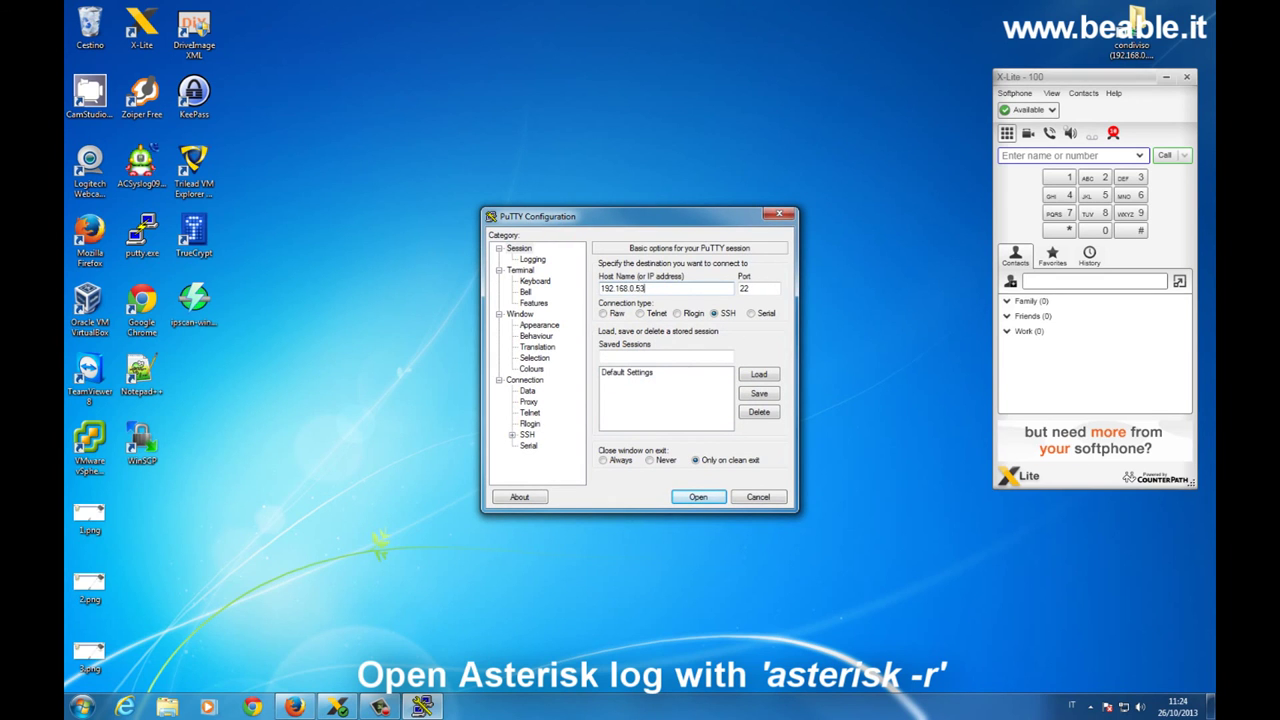
pyautogui.press('Return')
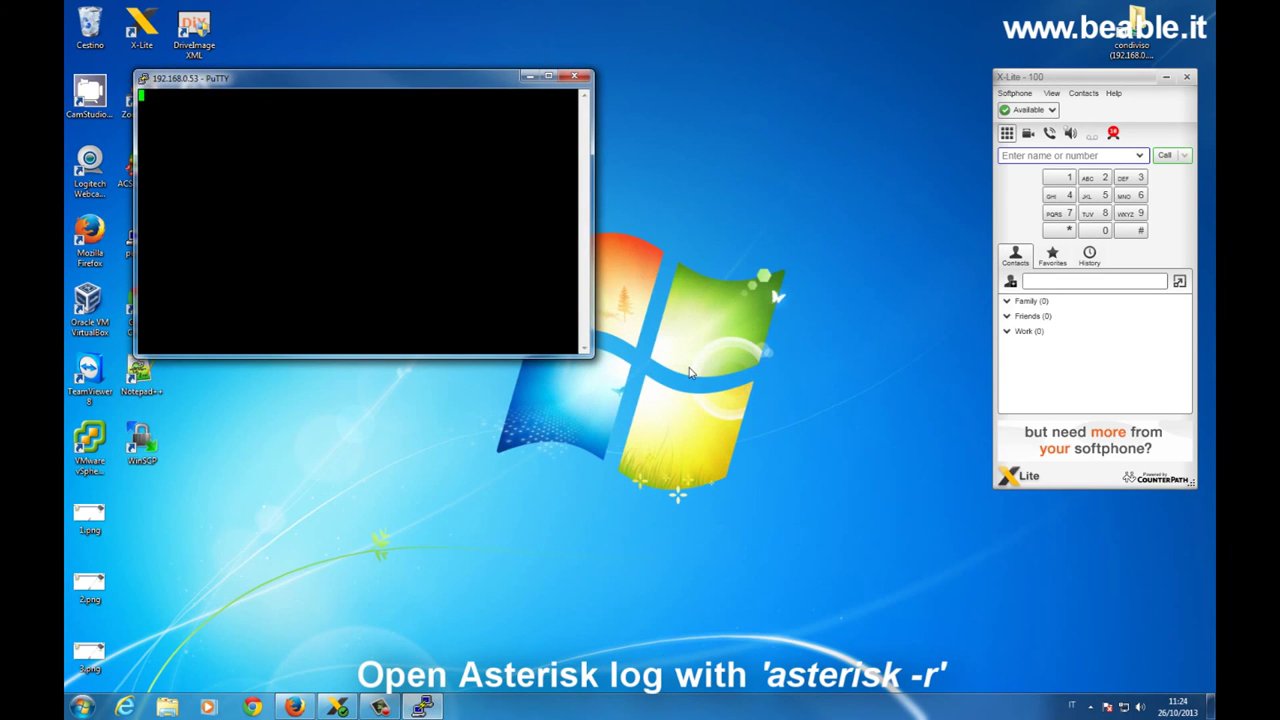
pyautogui.write('root')
pyautogui.press('Return')
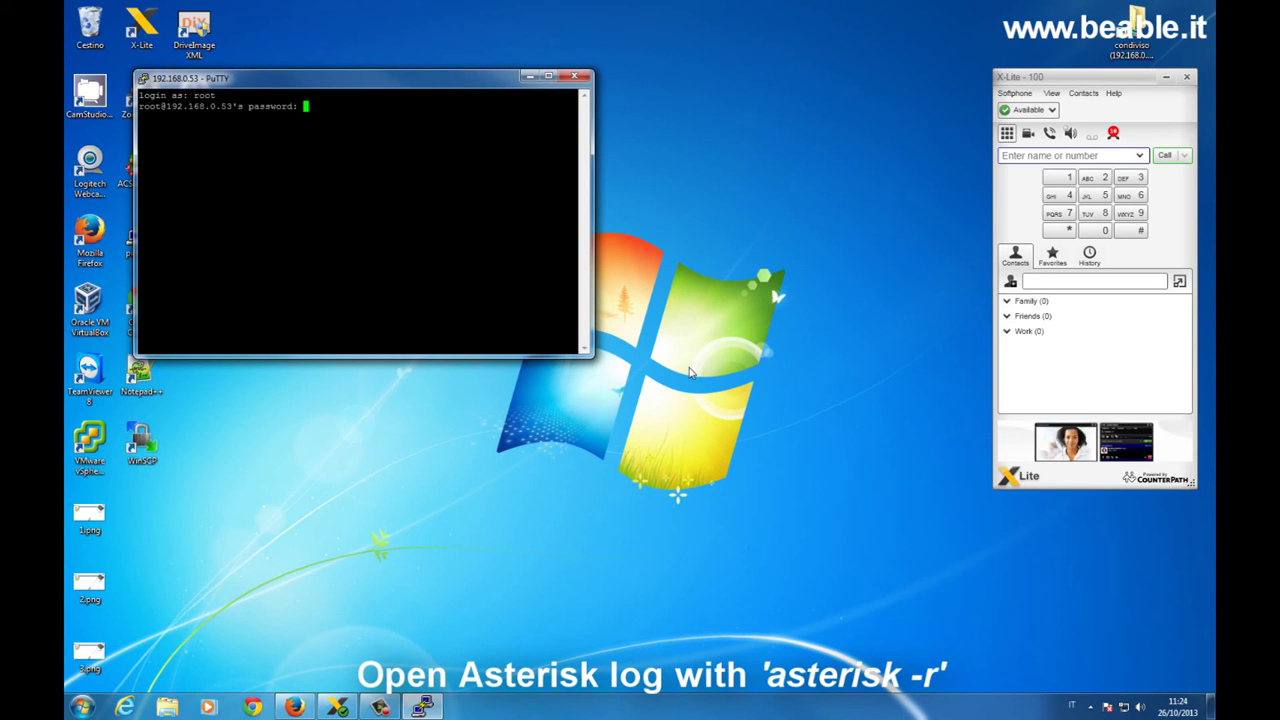
pyautogui.press('Return')
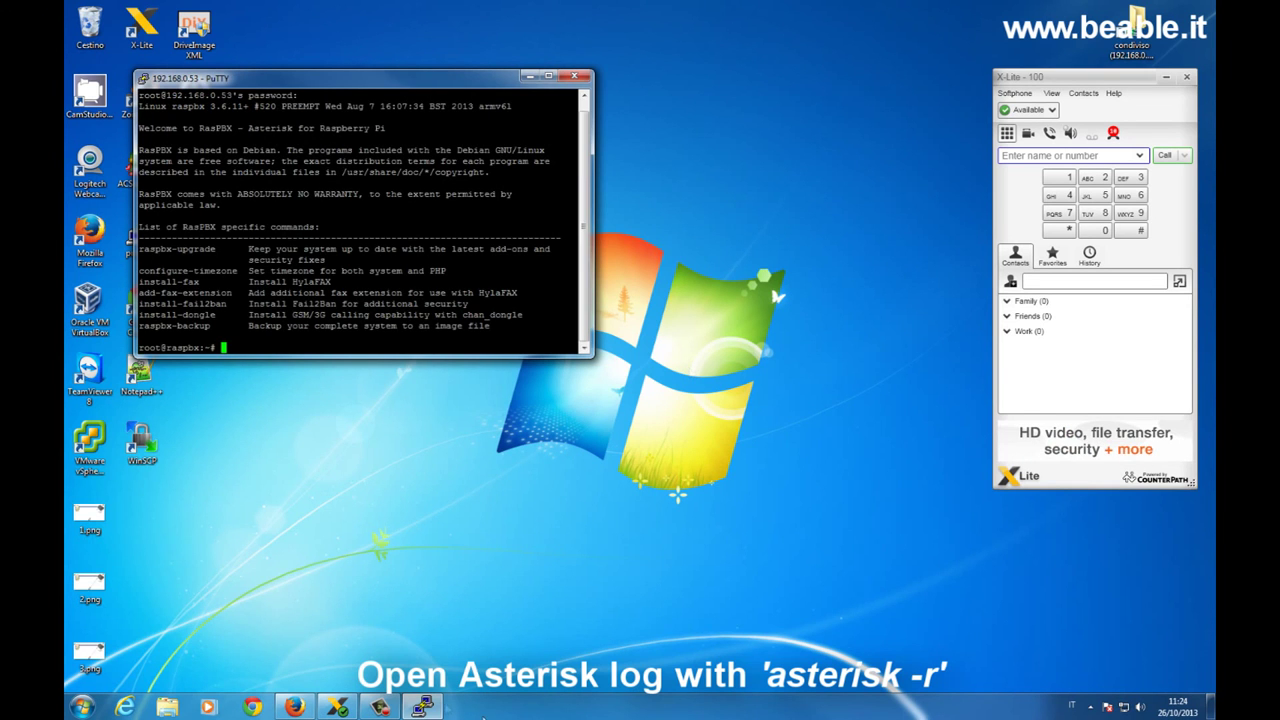
# Place the terminal beside the ring group page, run asterisk -r and set core verbose 5
pyautogui.click(295, 707)
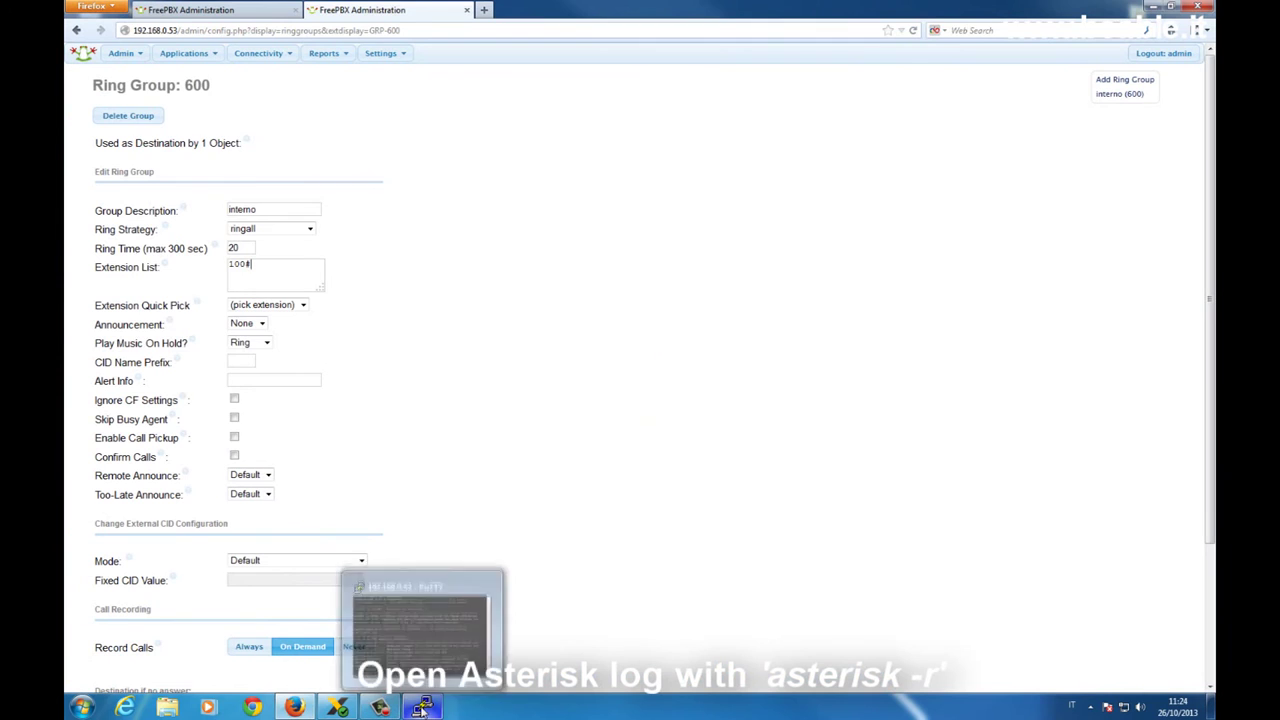
pyautogui.click(421, 707)
pyautogui.click(337, 707)
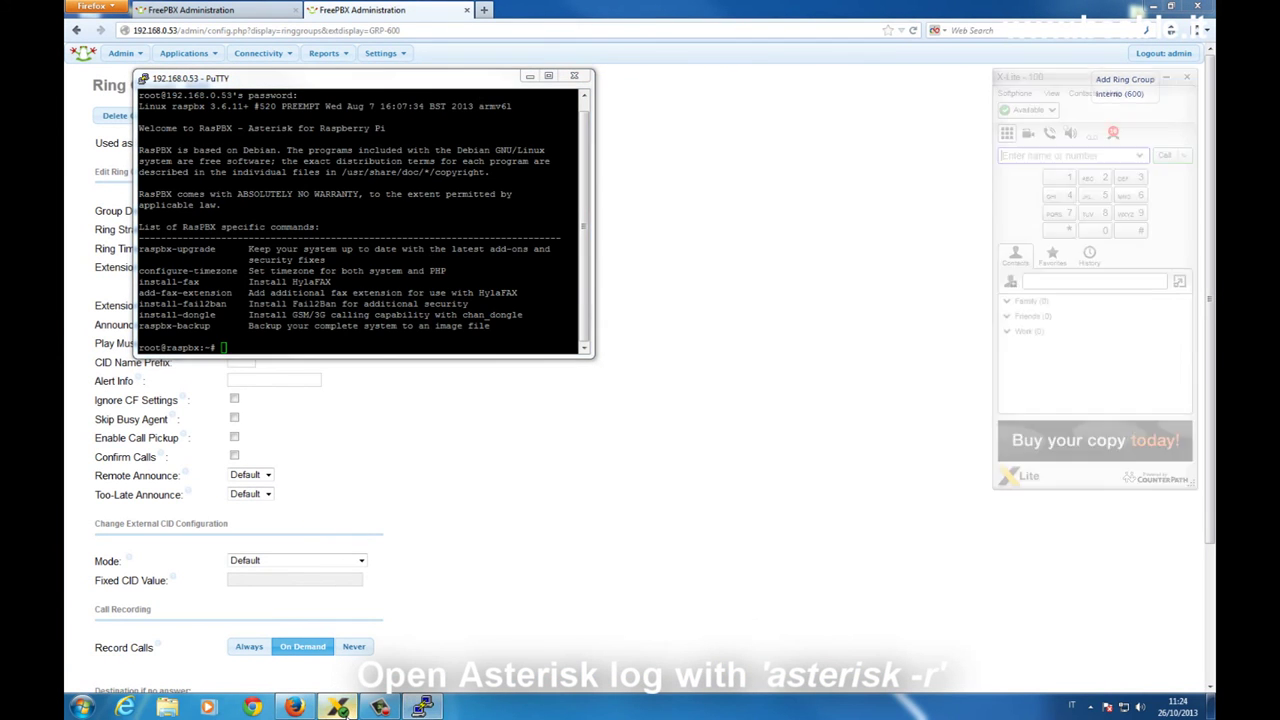
pyautogui.moveTo(138, 94); pyautogui.dragTo(792, 82)
pyautogui.click(494, 113)
pyautogui.write('aste')
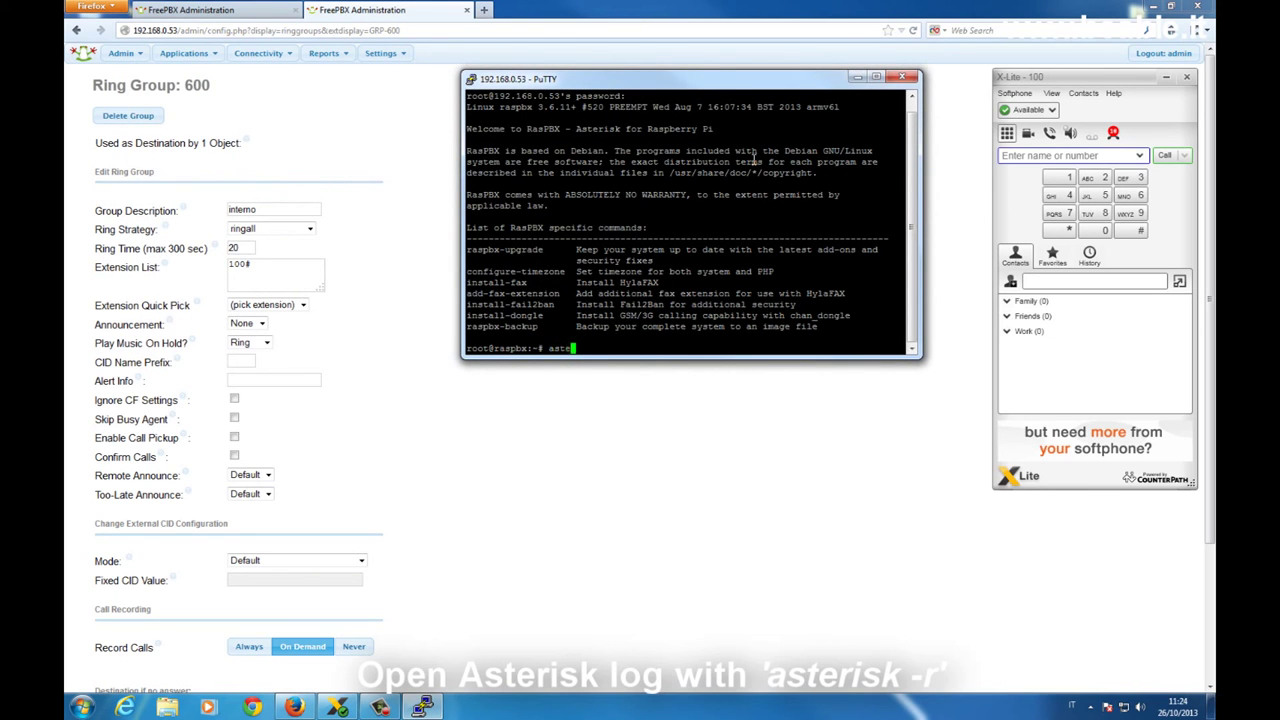
pyautogui.write('risk -r')
pyautogui.press('Return')
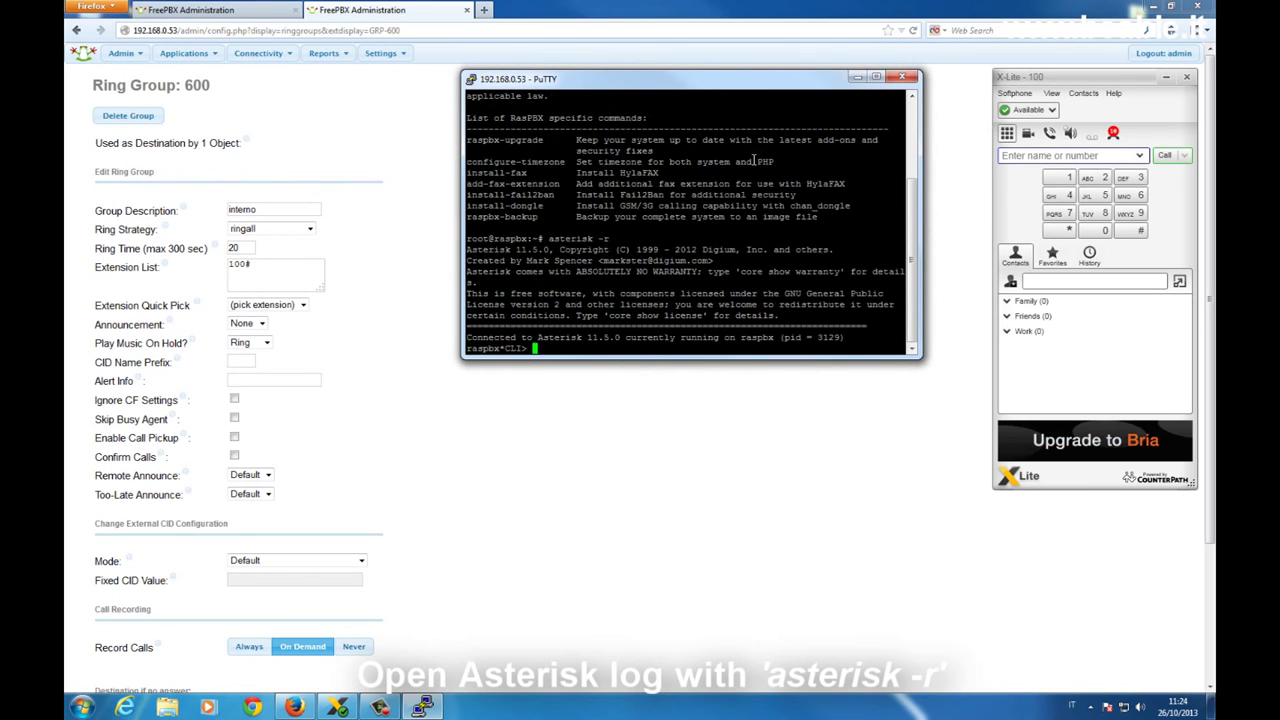
pyautogui.write('core set verbose 5')
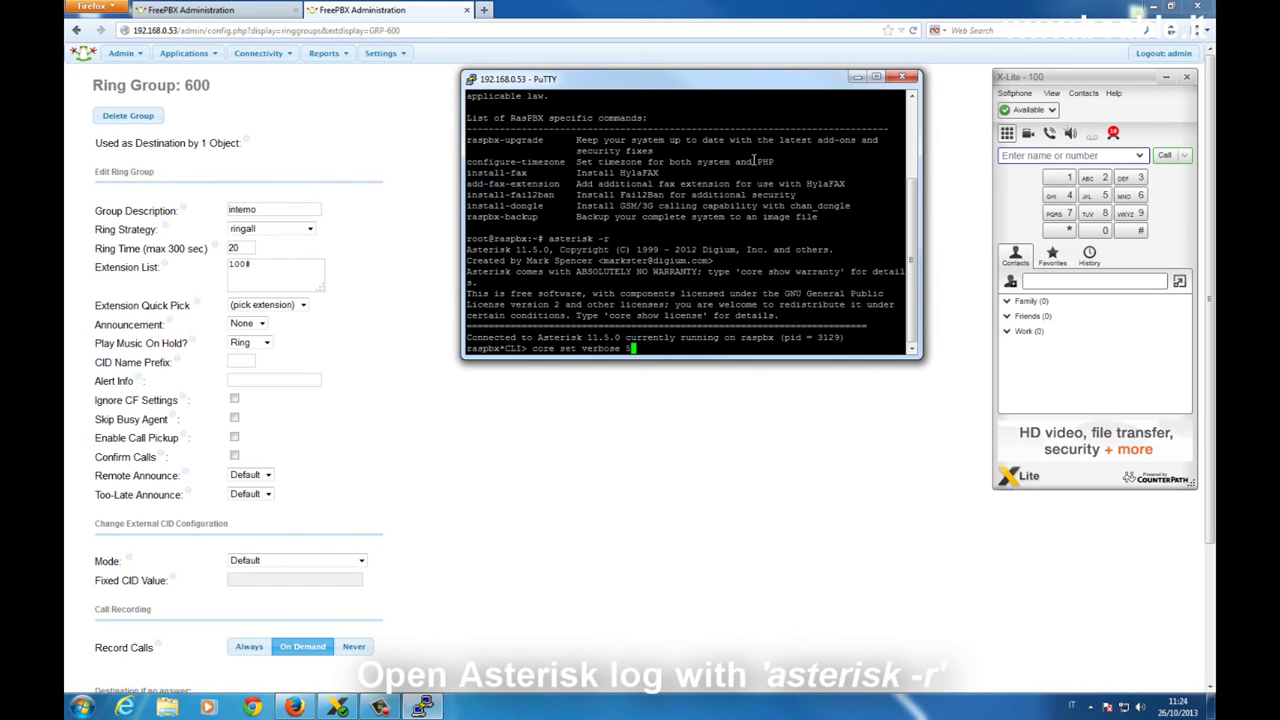
pyautogui.press('Return')
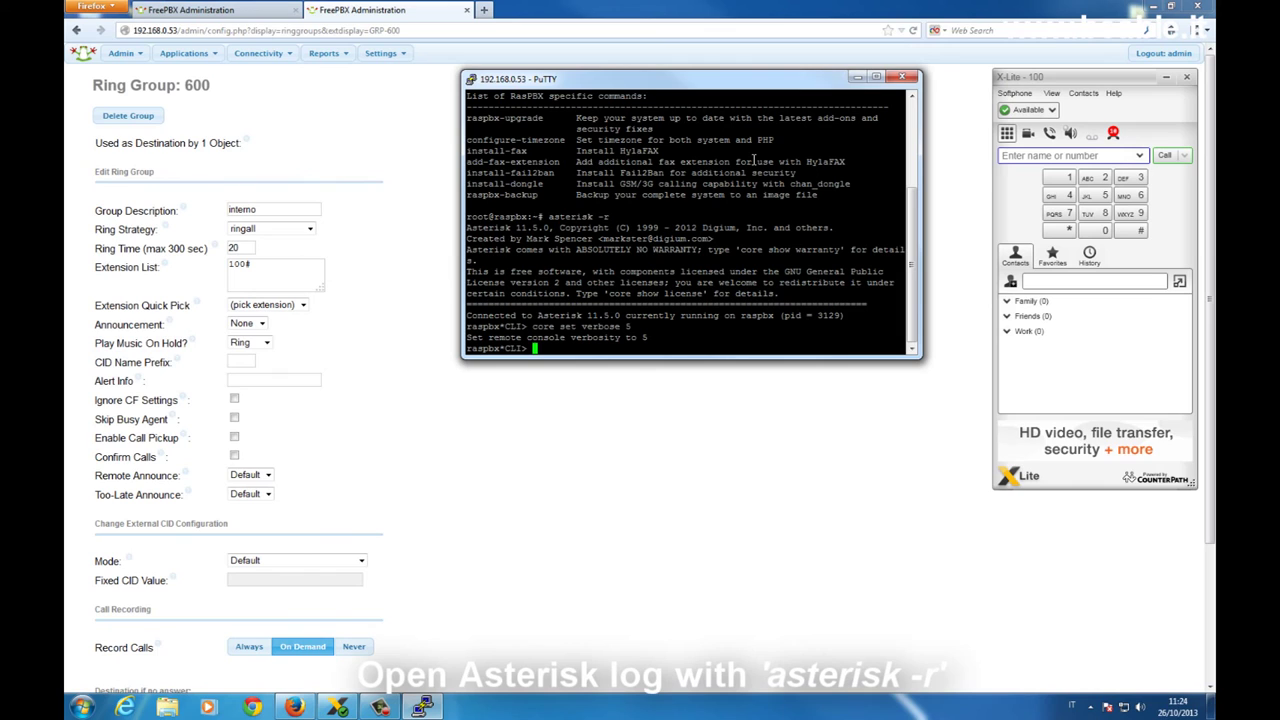